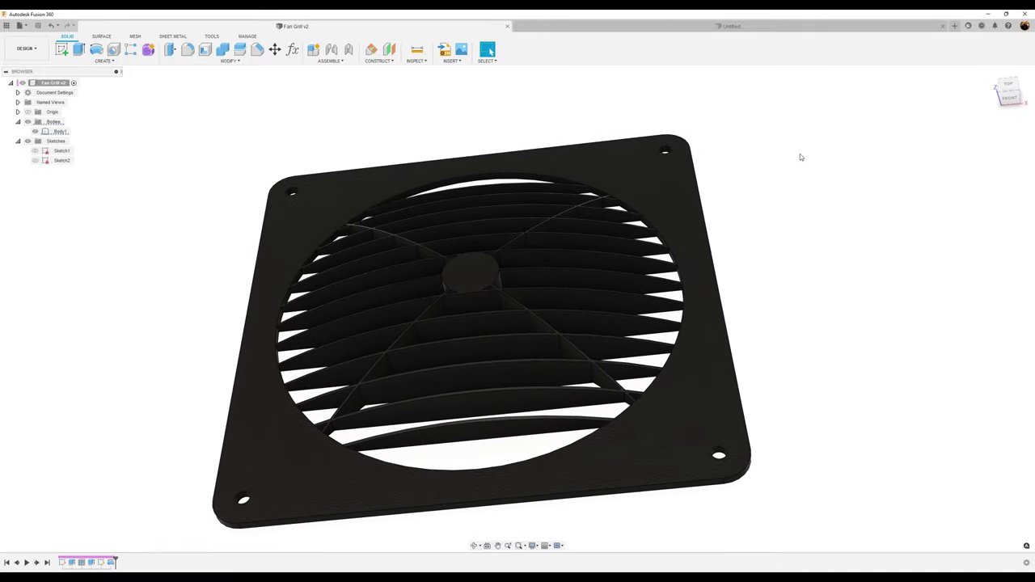
Step: Add a new component named 'Fan Grill' under the Untitled design's root
click(802, 25)
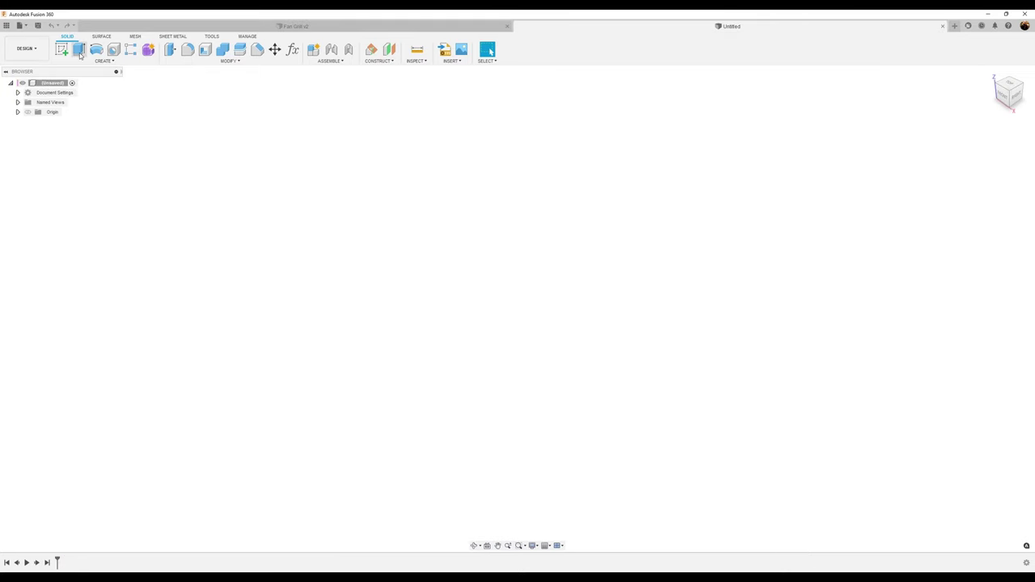
right_click(52, 85)
click(70, 87)
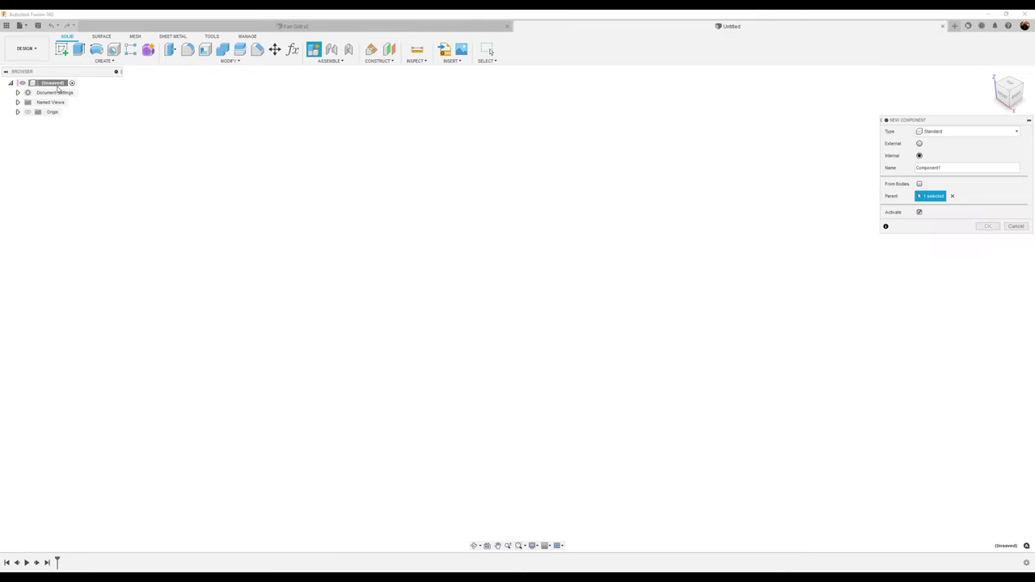
drag(952, 168, 890, 165)
text(Fan Grill)
click(988, 226)
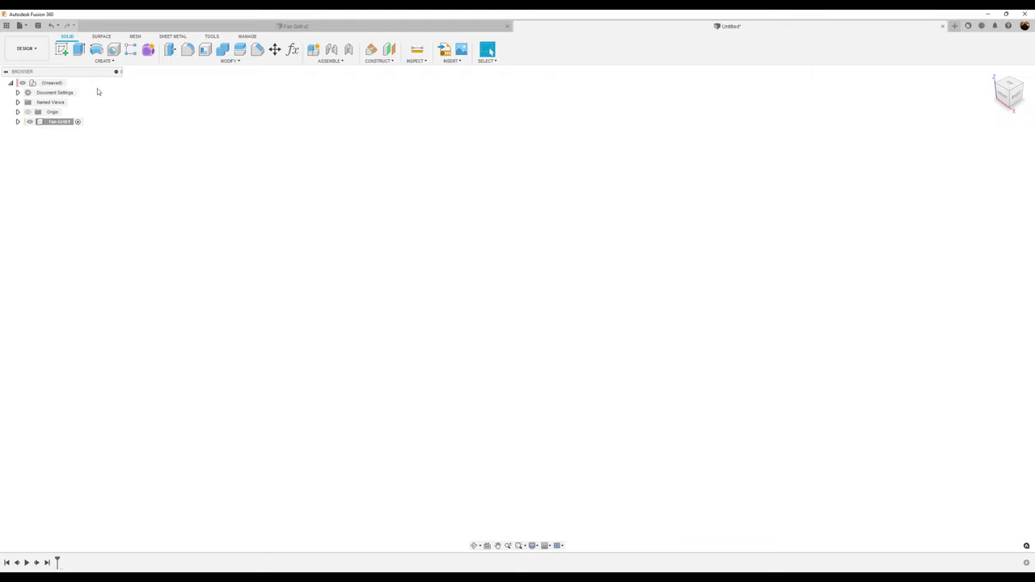
Step: Start a sketch on the XY ground plane and draw a 175 mm center rectangle at the origin
click(62, 49)
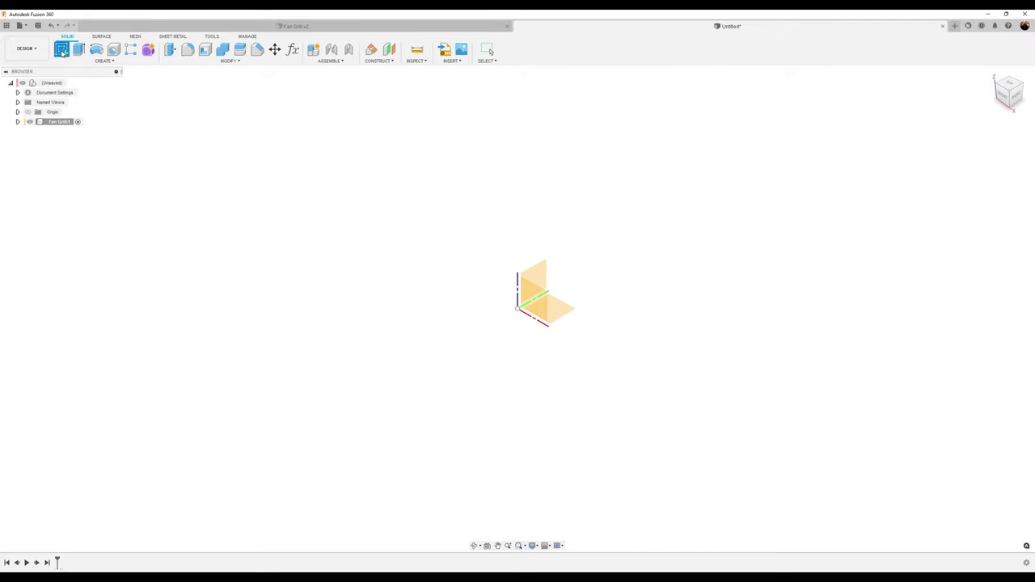
click(555, 313)
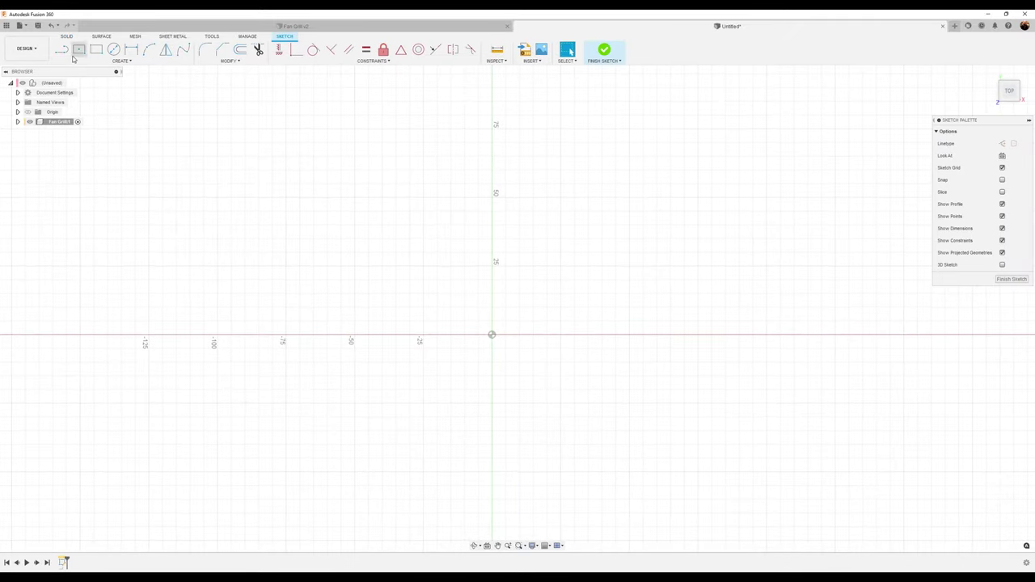
click(79, 50)
click(492, 335)
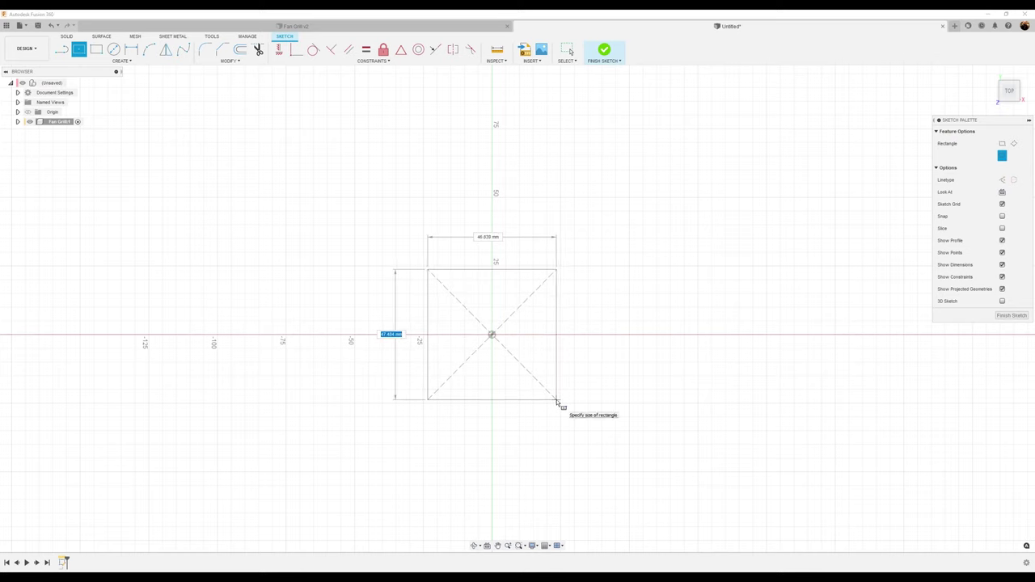
text(1.5)
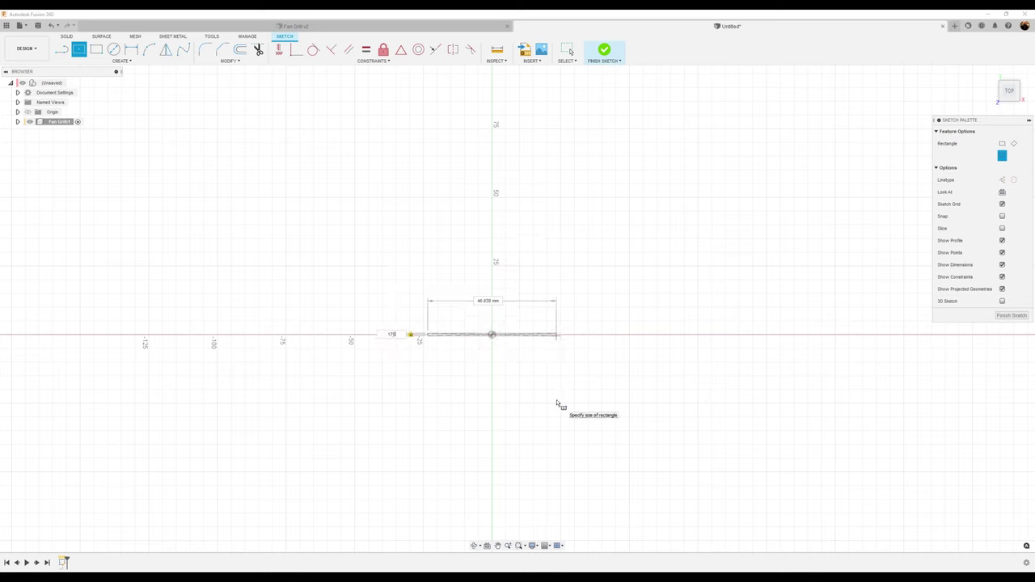
key(Return)
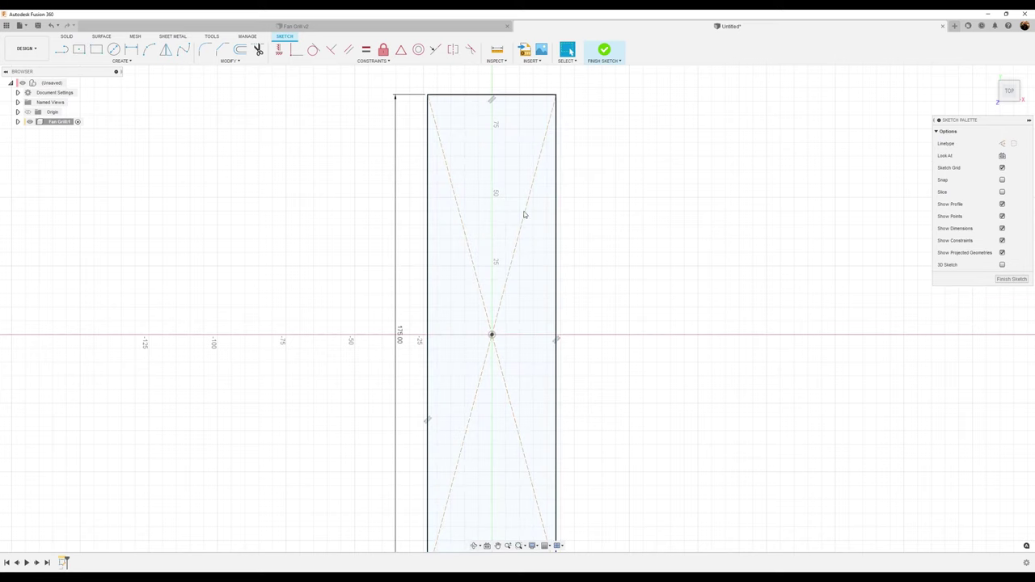
Step: Apply an Equal constraint to the rectangle's sides so it becomes a square
click(367, 49)
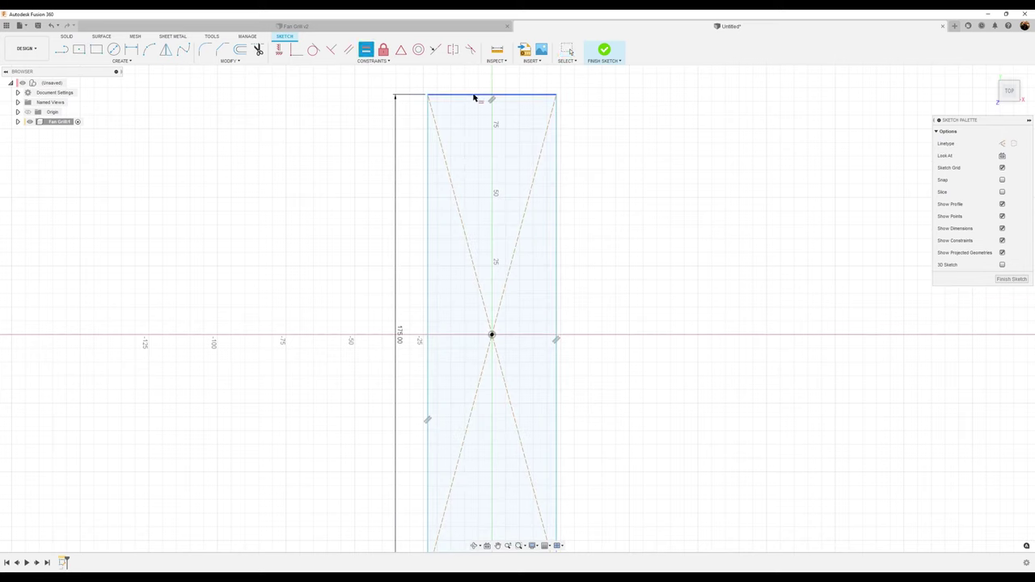
click(428, 154)
scroll(511, 310, down, 2)
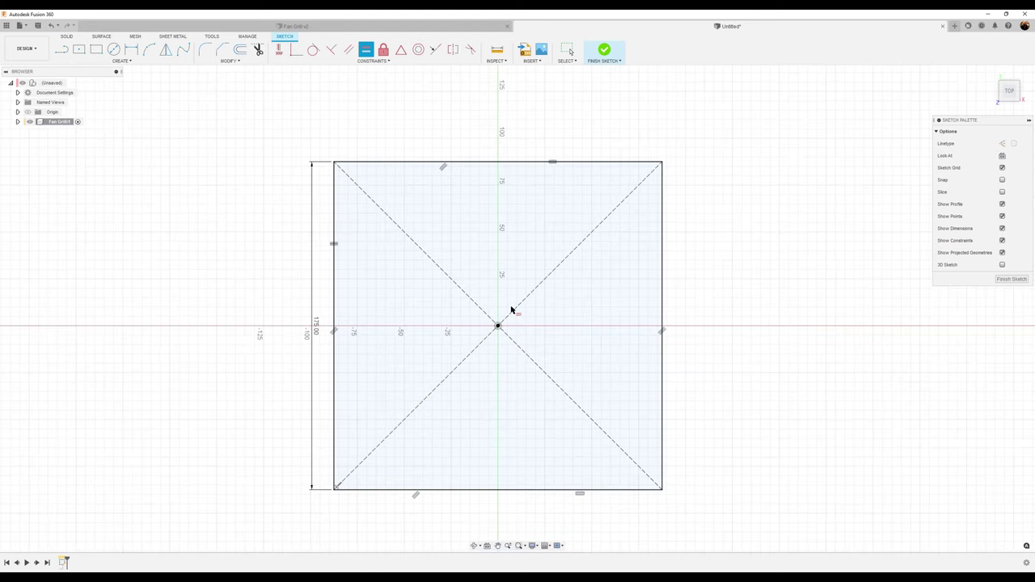
scroll(526, 313, down, 1)
mouse_move(539, 316)
middle_down()
mouse_move(534, 278)
mouse_move(511, 286)
middle_up()
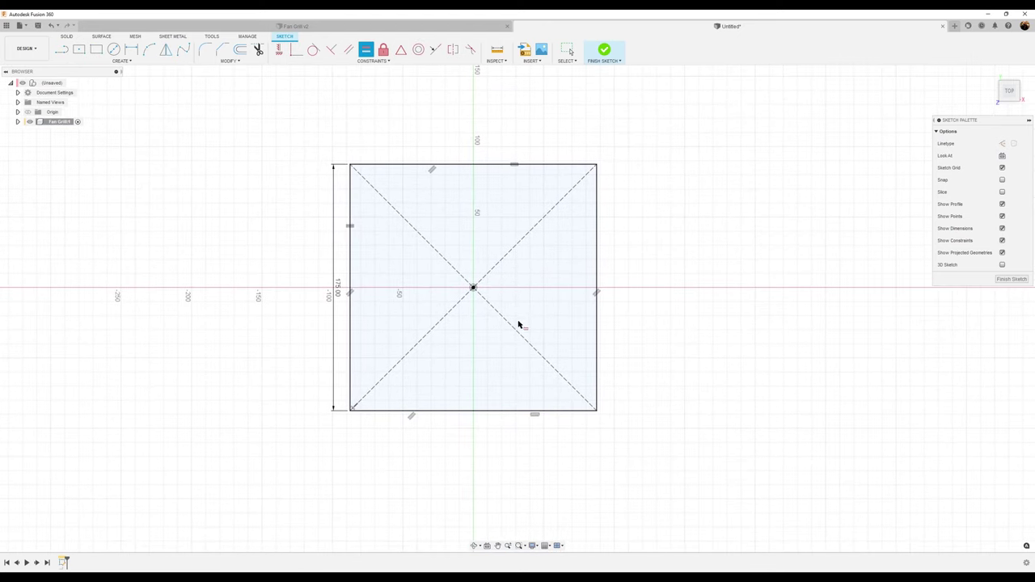
scroll(422, 357, up, 1)
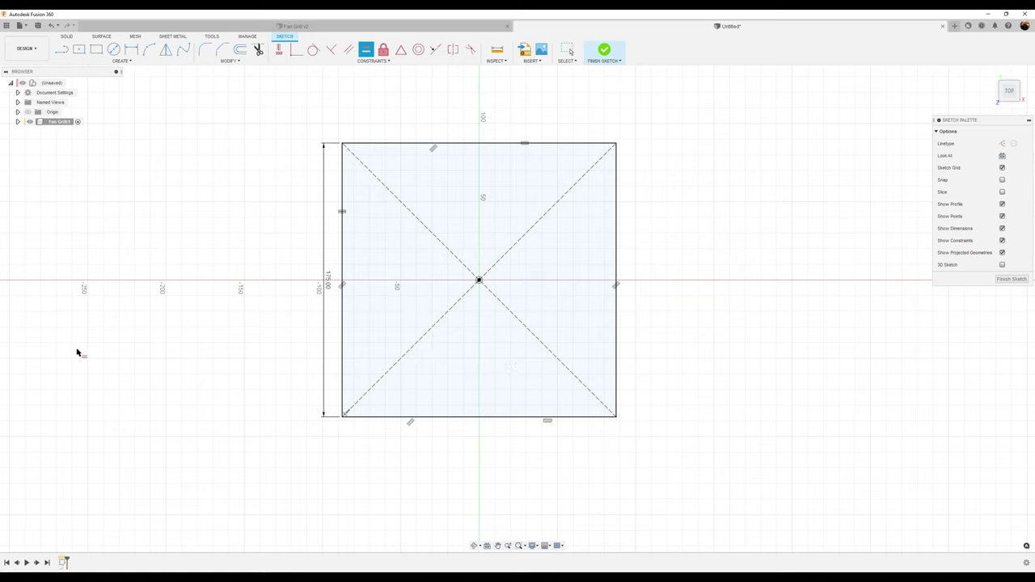
Step: Draw a 150 mm diameter circle centred on the origin inside the square
click(114, 50)
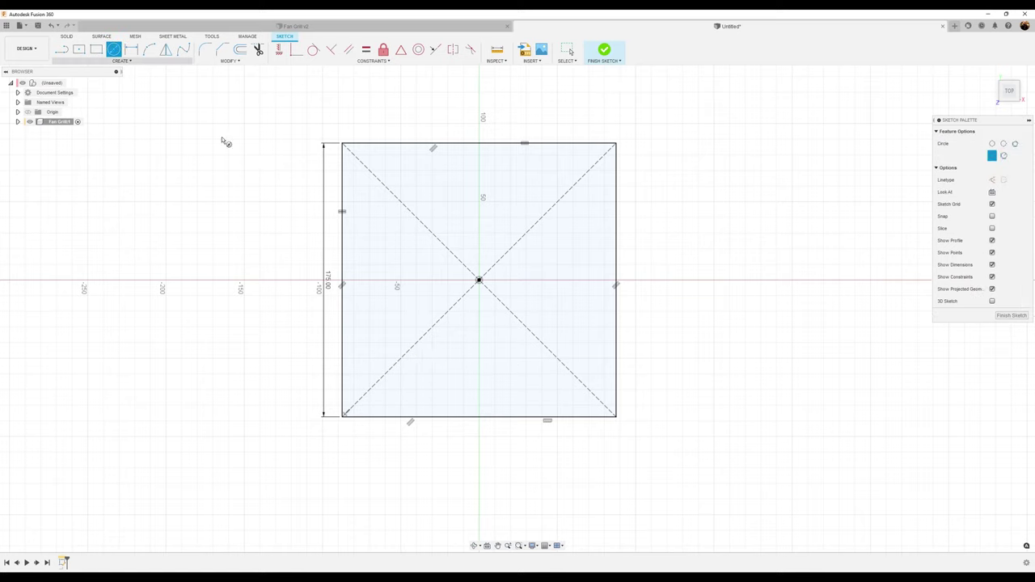
click(480, 281)
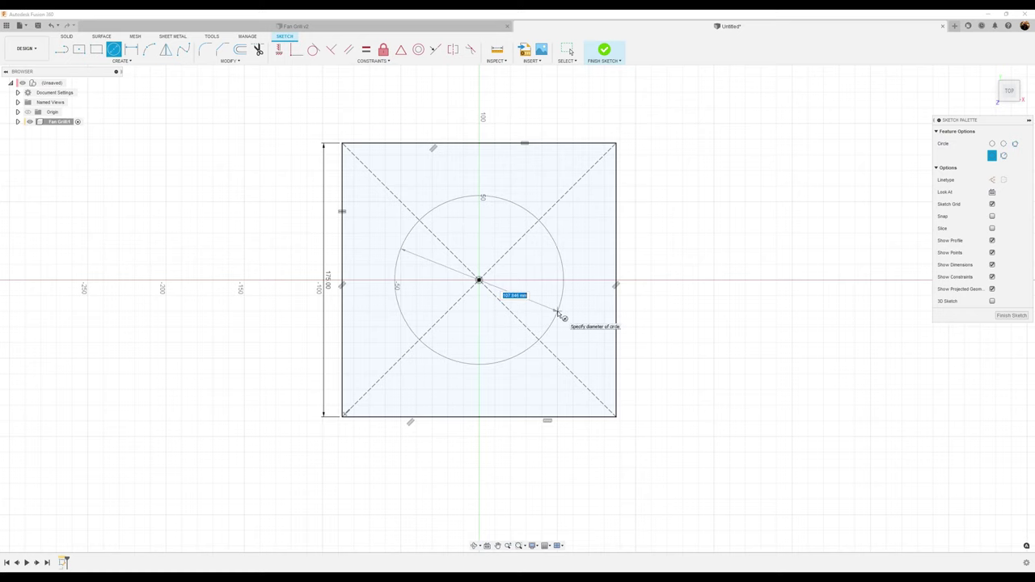
text(150)
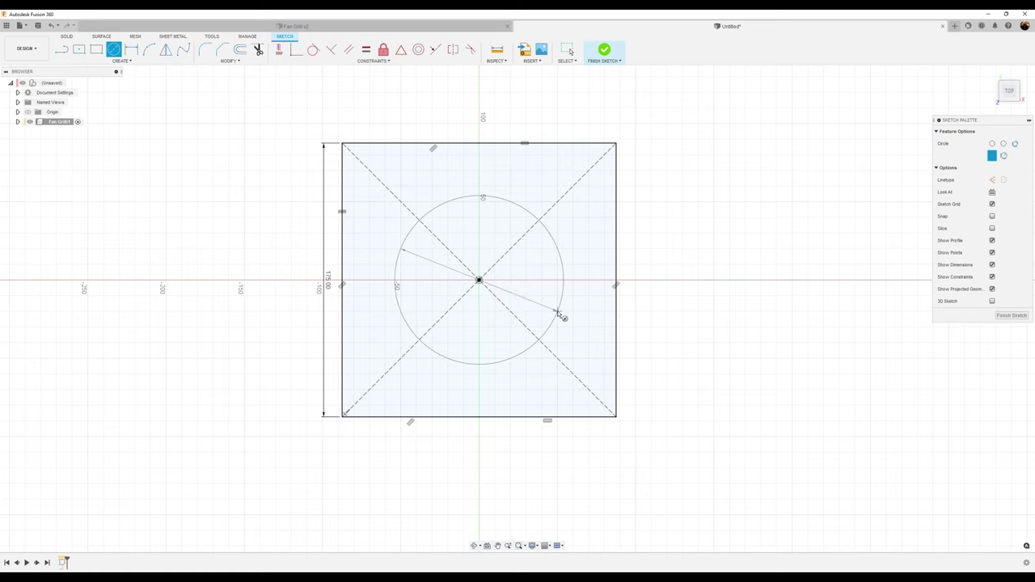
key(Return)
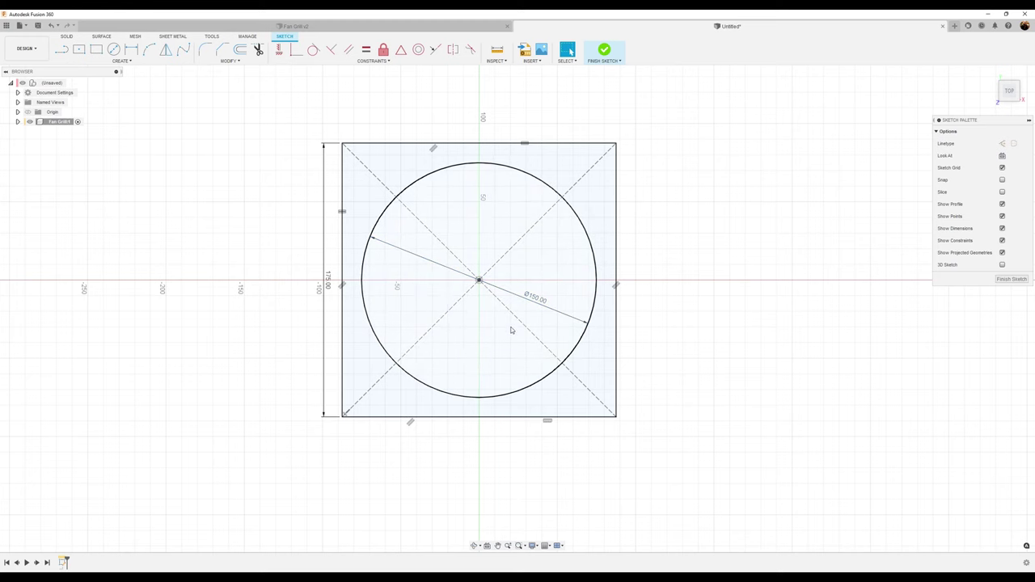
scroll(513, 339, up, 3)
middle_drag(532, 365, 534, 400)
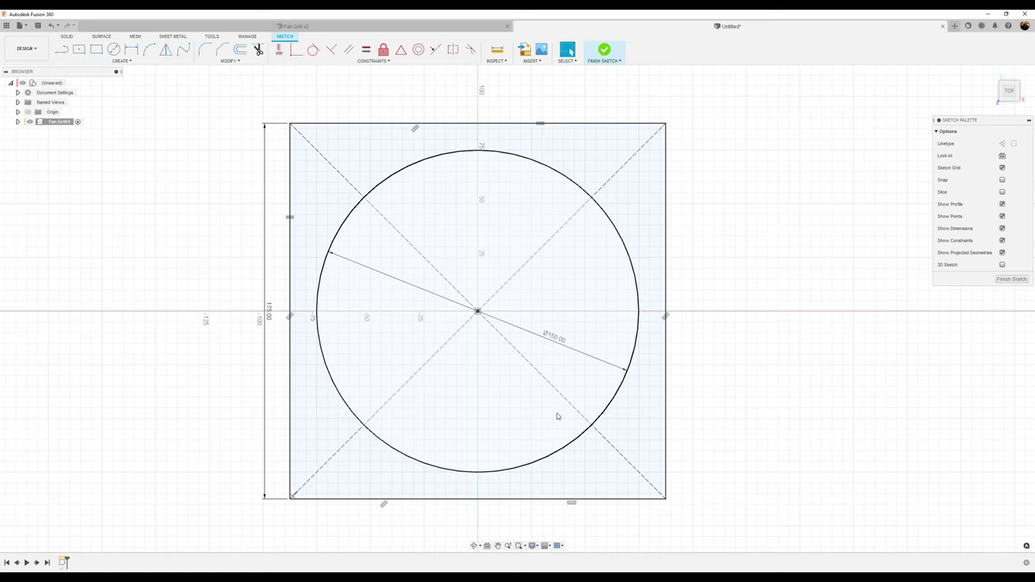
Step: Draw a line between the circle's left and right quadrants, aligned horizontally with the centre
click(62, 49)
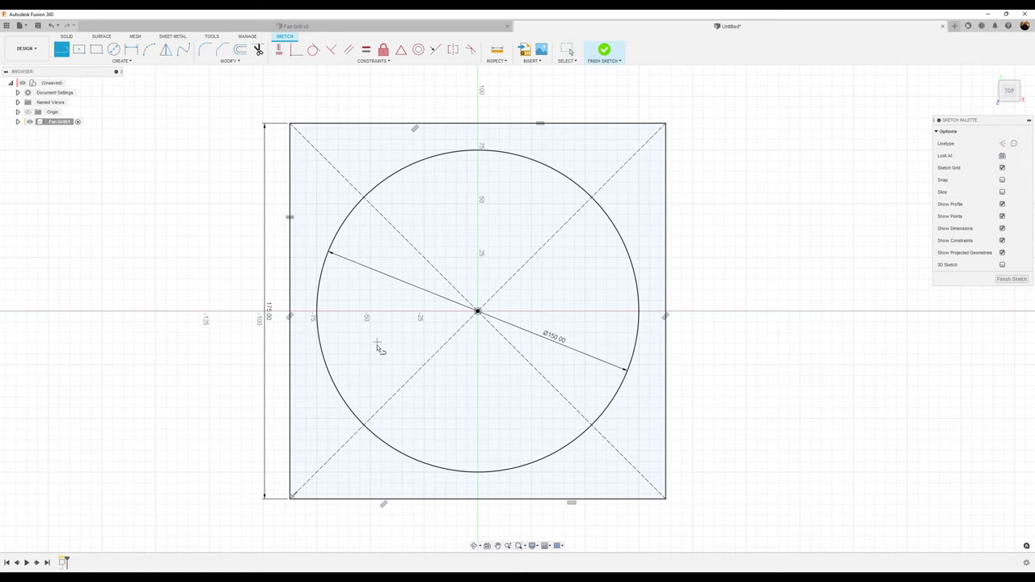
click(317, 312)
click(639, 312)
click(279, 51)
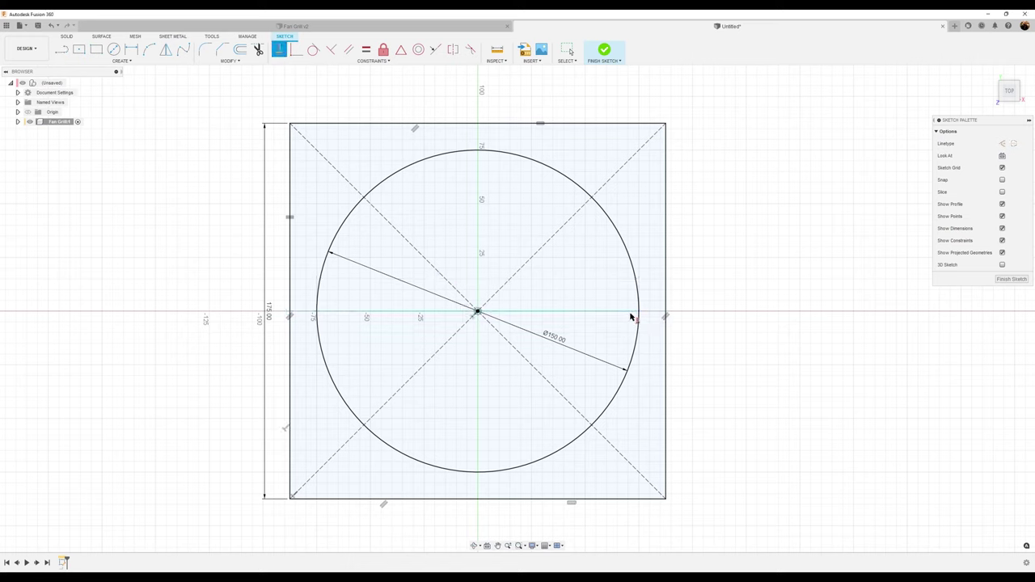
click(639, 313)
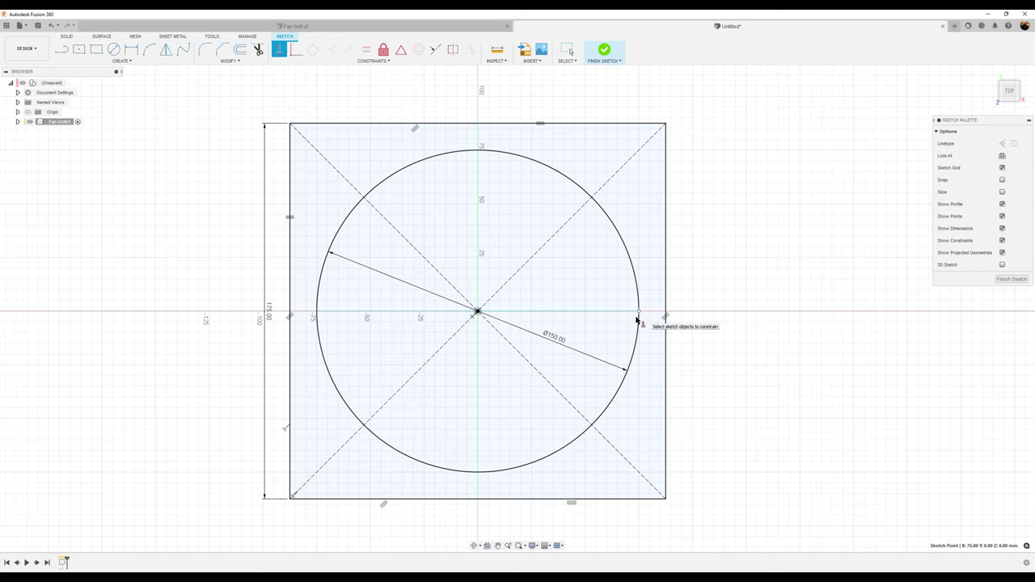
click(478, 313)
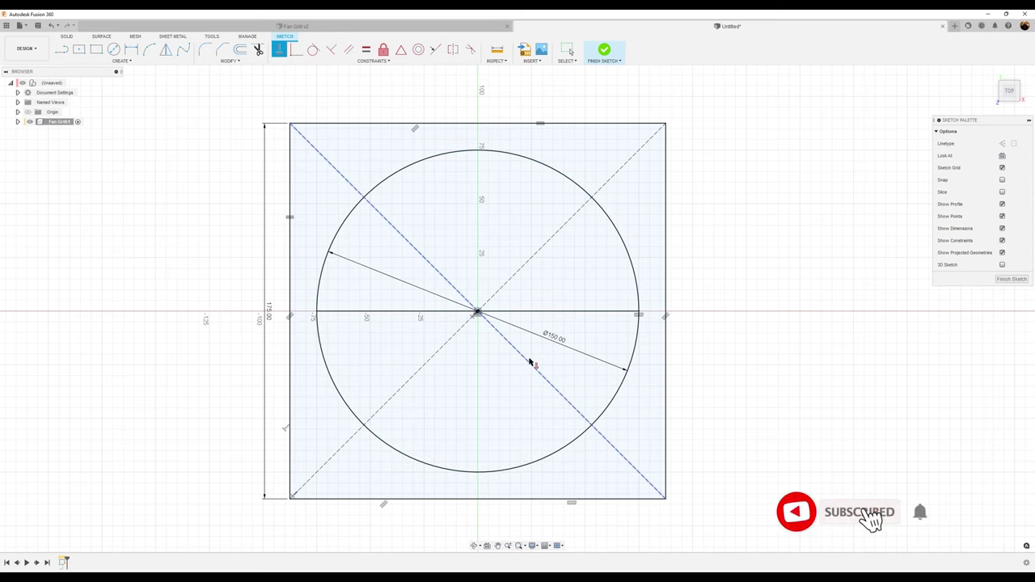
scroll(530, 360, up, 1)
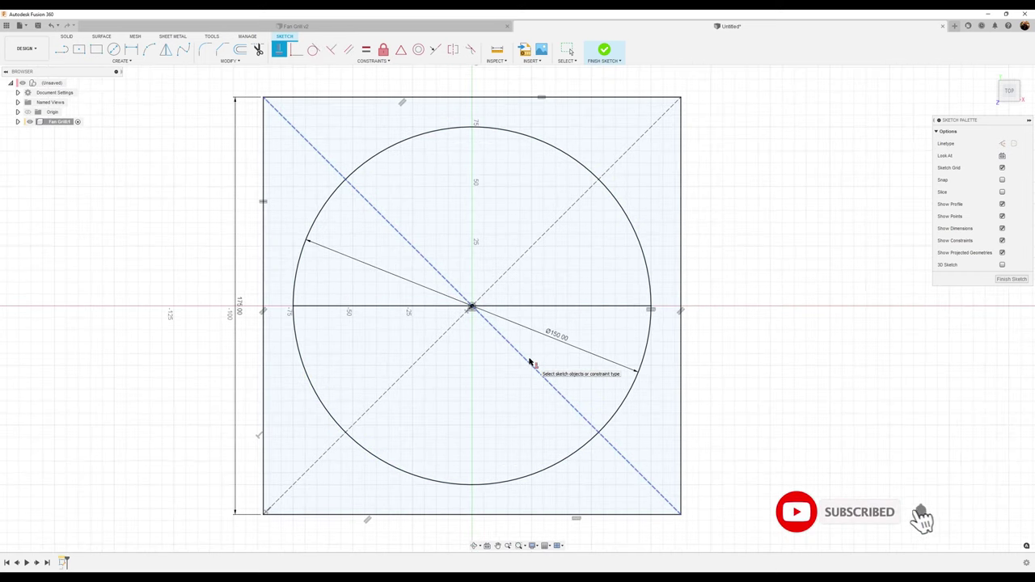
Step: Rectangular-pattern the diameter line upward: quantity 7, spaced 10 mm apart
click(118, 62)
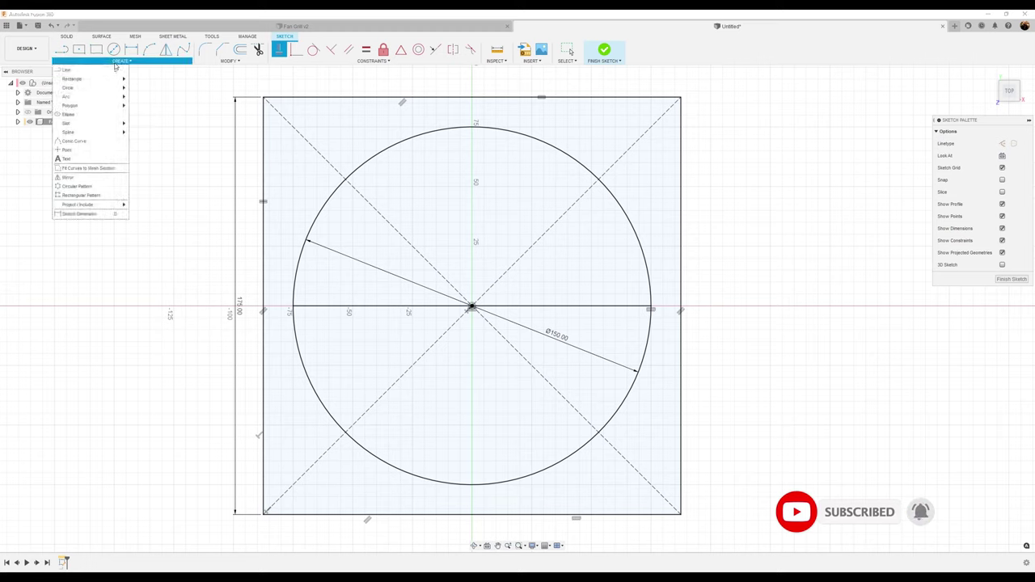
click(76, 195)
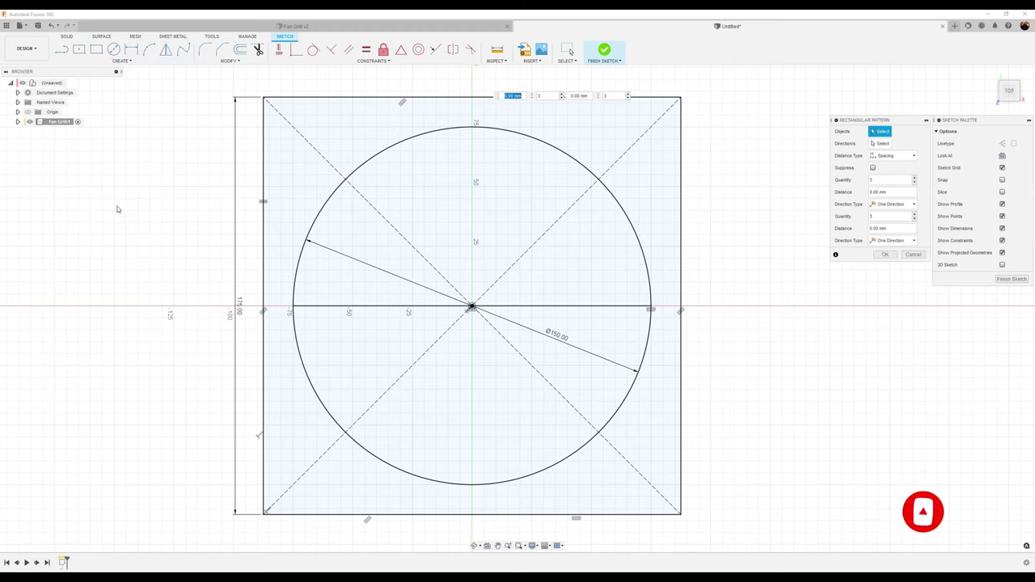
click(427, 308)
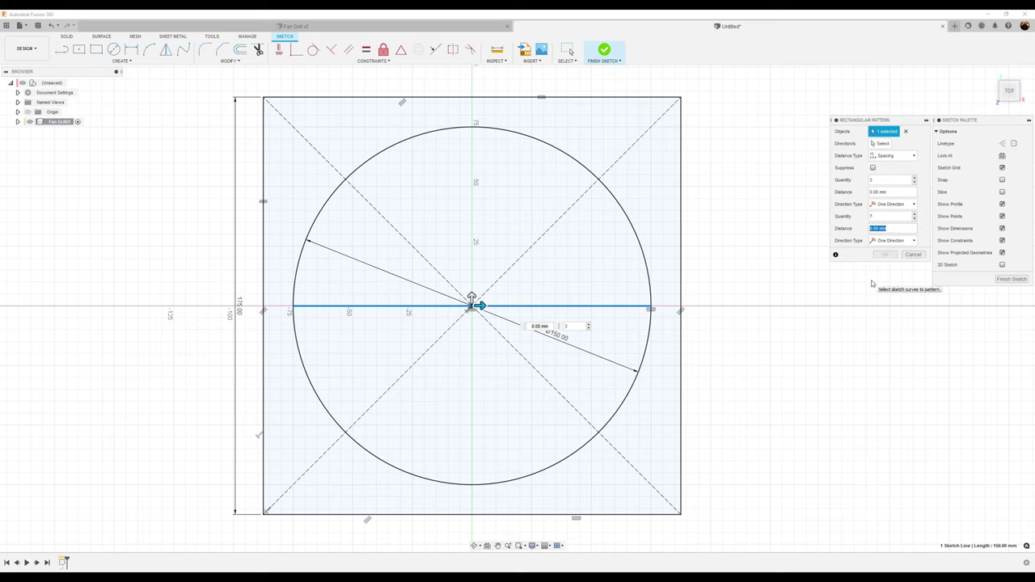
text(0)
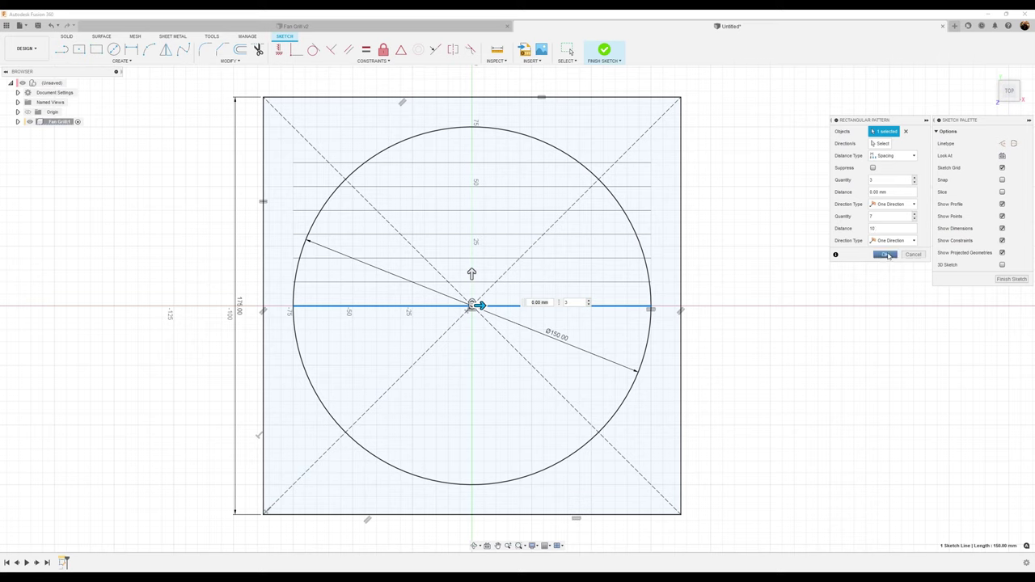
click(886, 255)
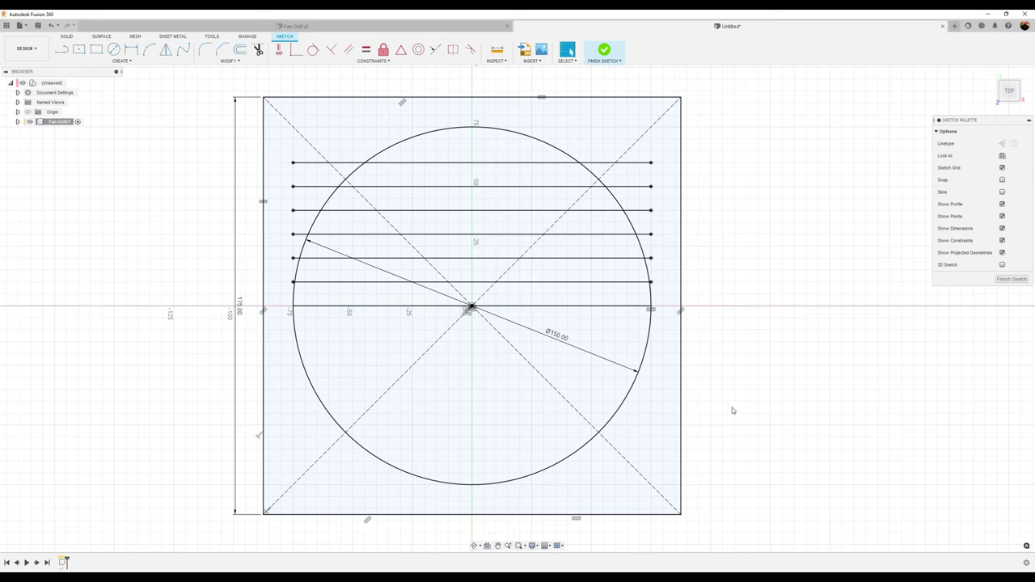
Step: Mirror the six upper slat lines across the horizontal diameter line
click(122, 61)
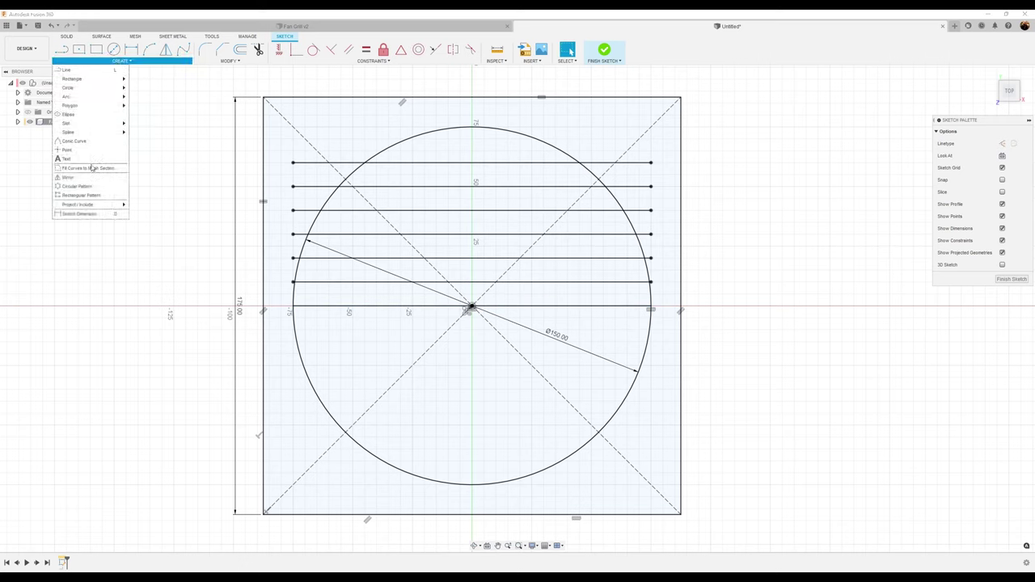
click(91, 177)
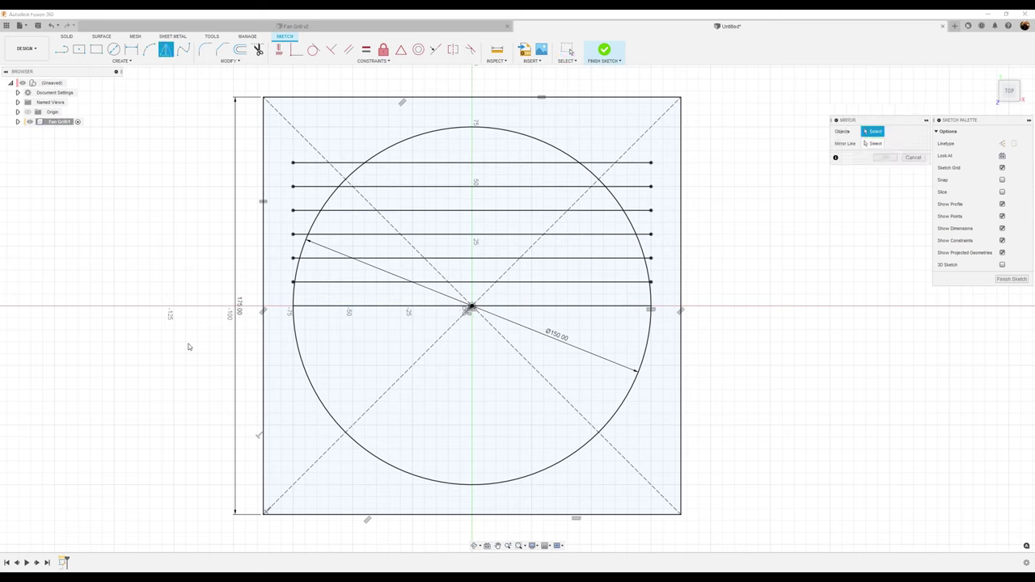
click(473, 163)
click(465, 187)
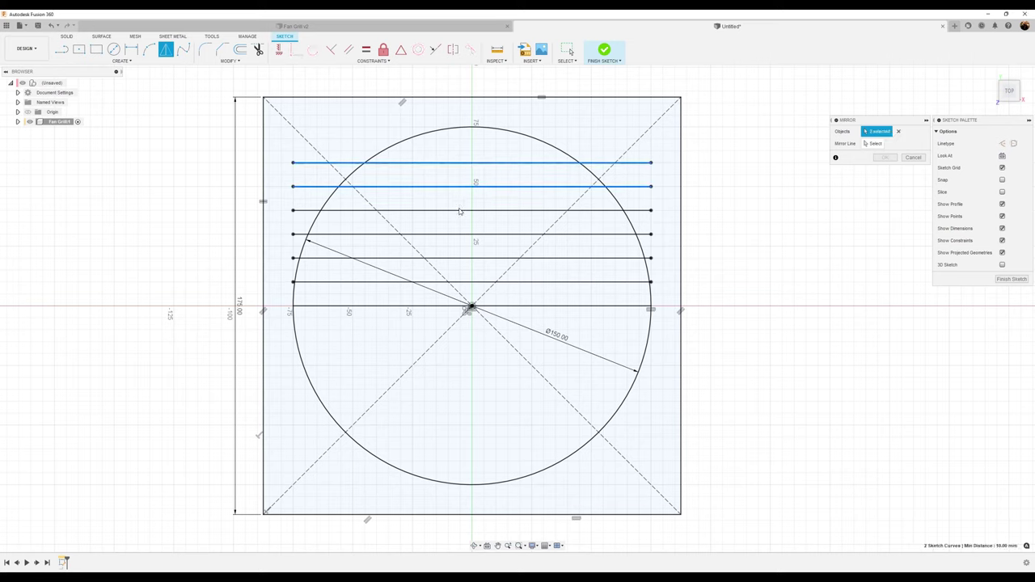
click(460, 210)
click(462, 234)
click(459, 257)
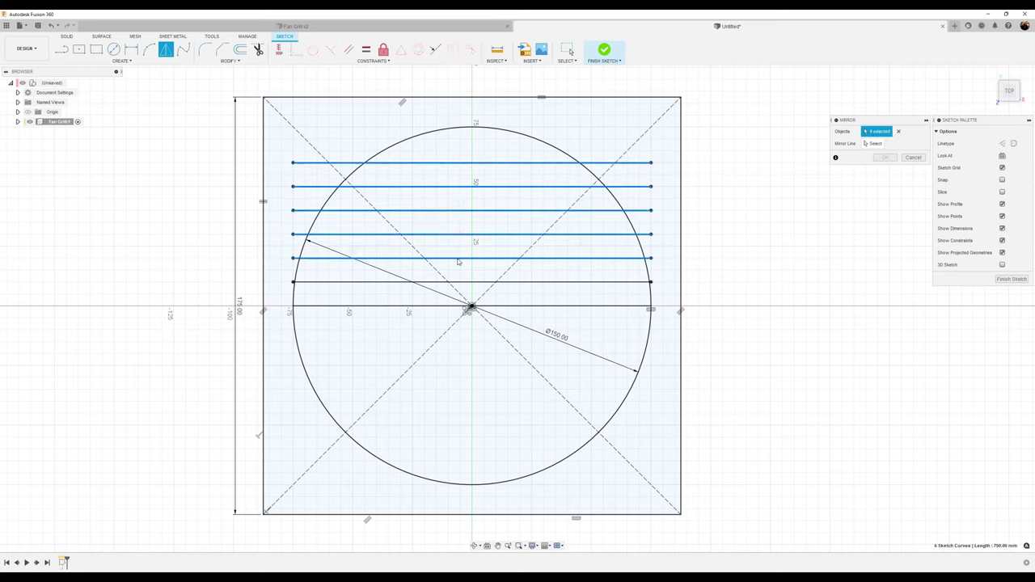
click(457, 283)
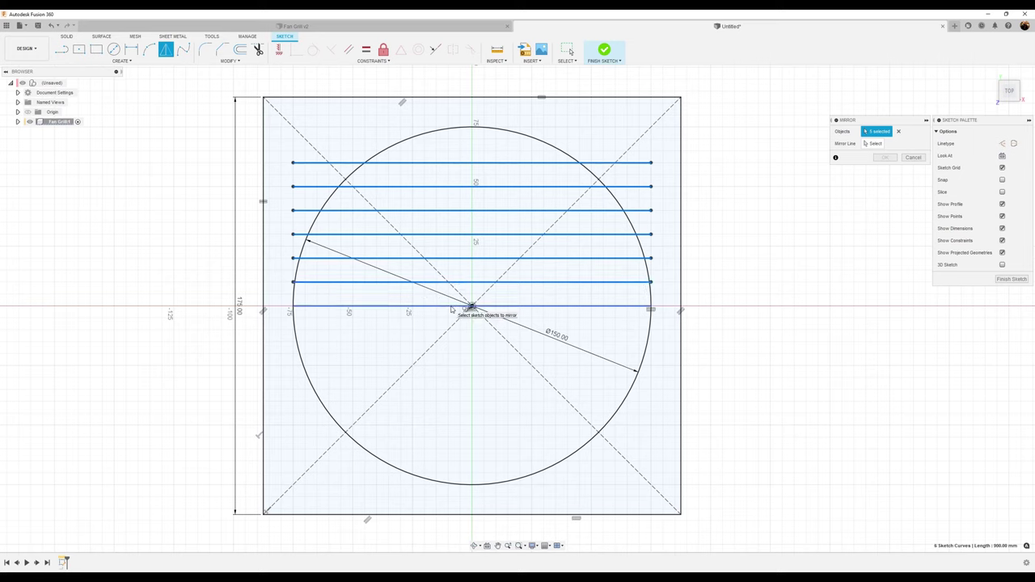
click(868, 144)
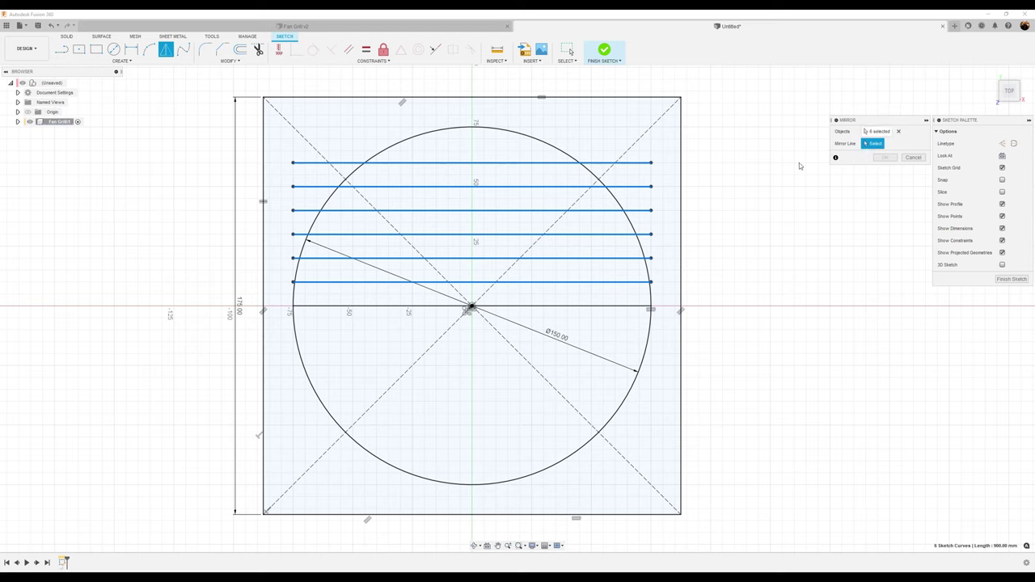
click(555, 308)
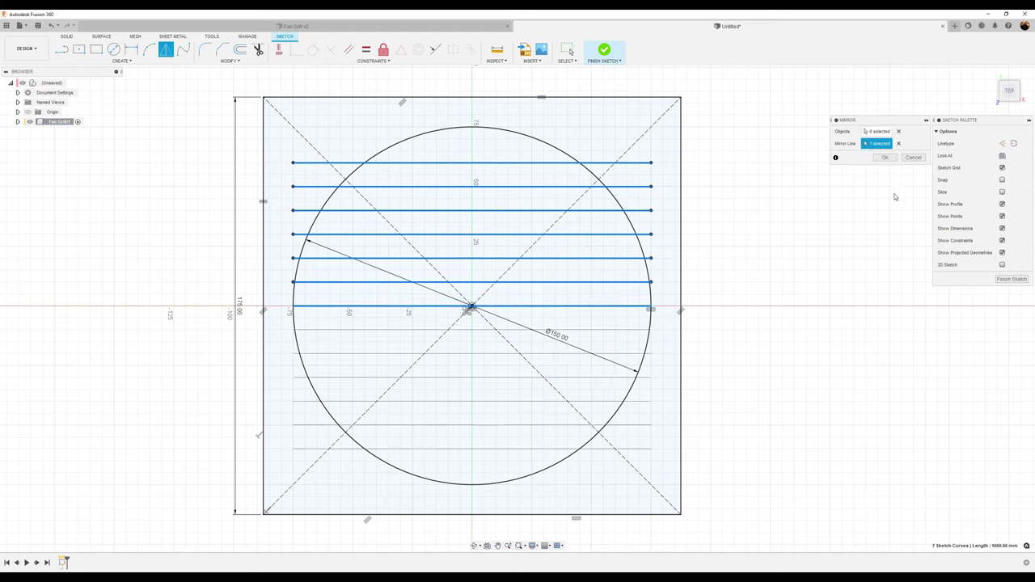
click(888, 159)
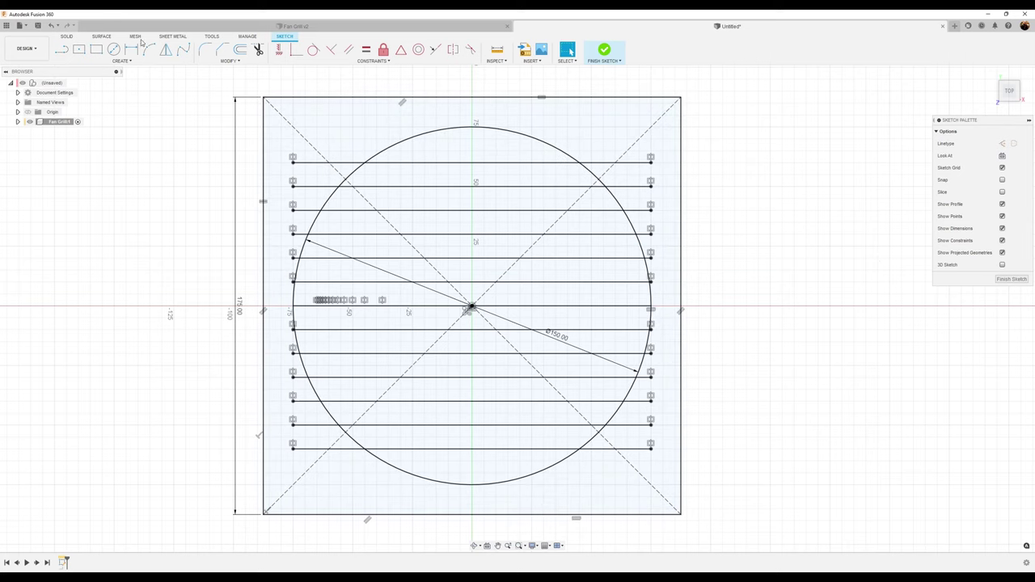
Step: Draw a hub circle of about 20 mm diameter centred on the sketch origin
click(114, 50)
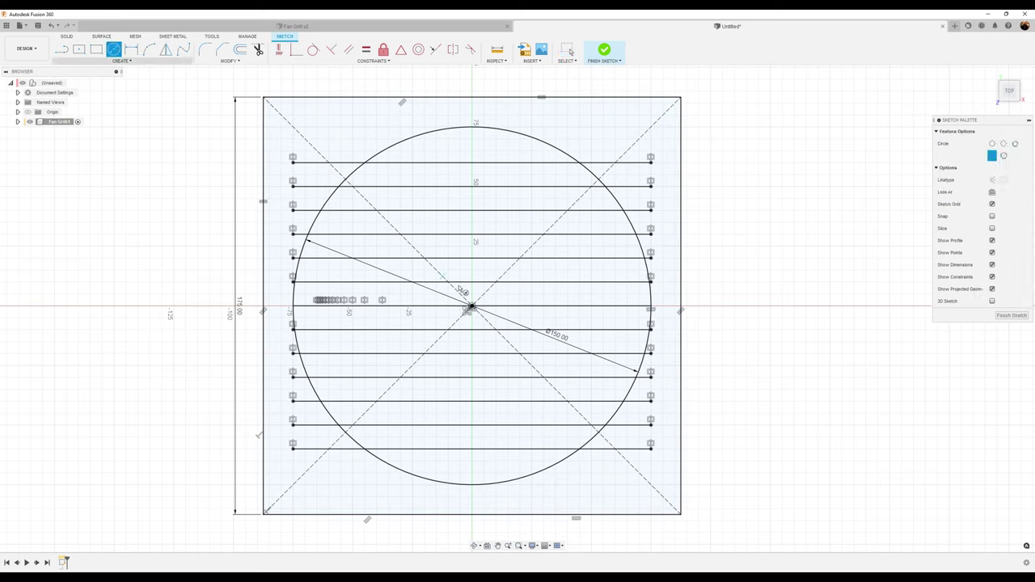
click(472, 308)
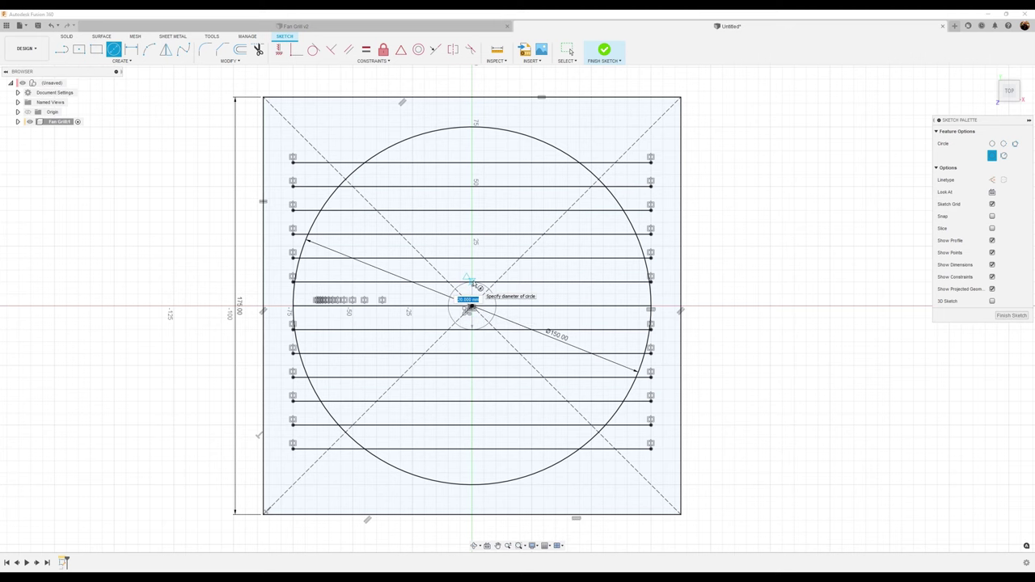
scroll(475, 283, up, 5)
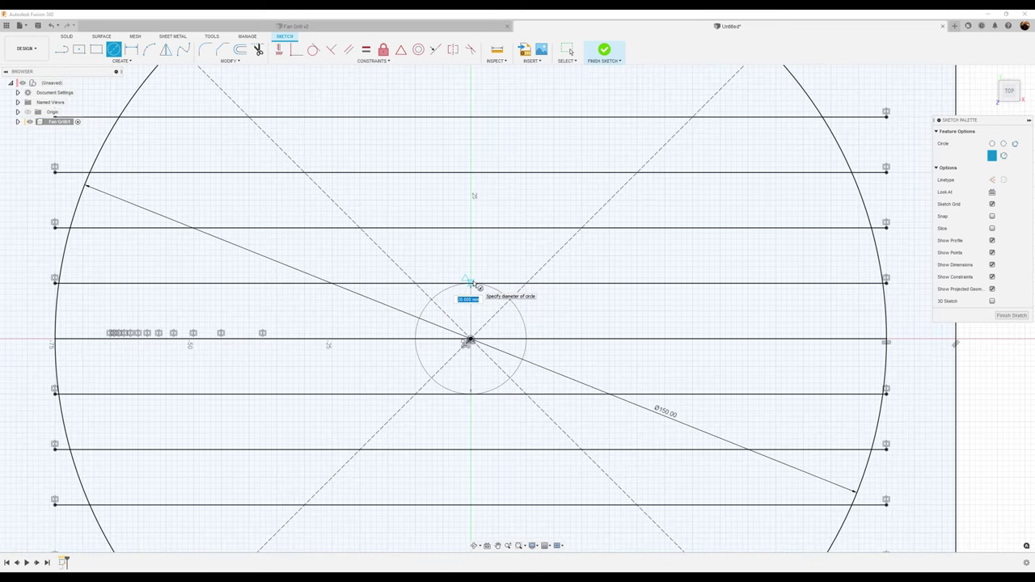
click(473, 283)
scroll(518, 323, down, 5)
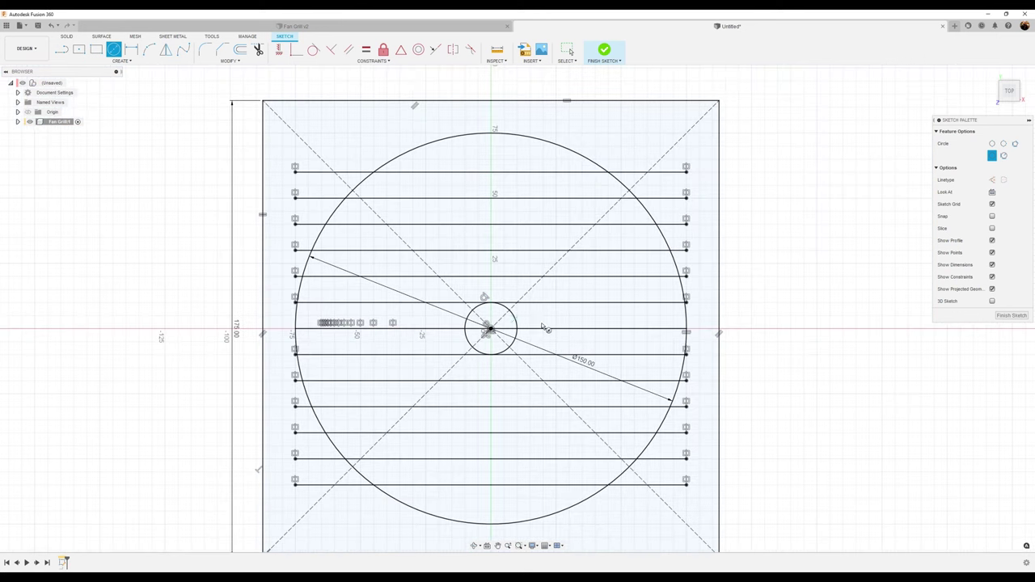
middle_drag(546, 324, 542, 286)
scroll(544, 295, down, 2)
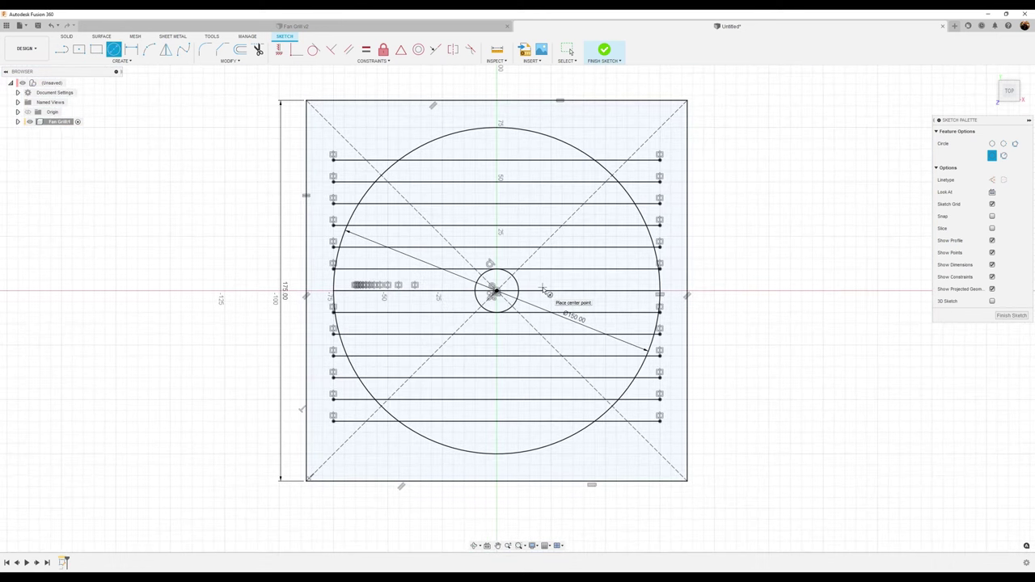
Step: Draw two diagonal lines between opposite circle-diagonal intersections, crossing at the origin
click(61, 49)
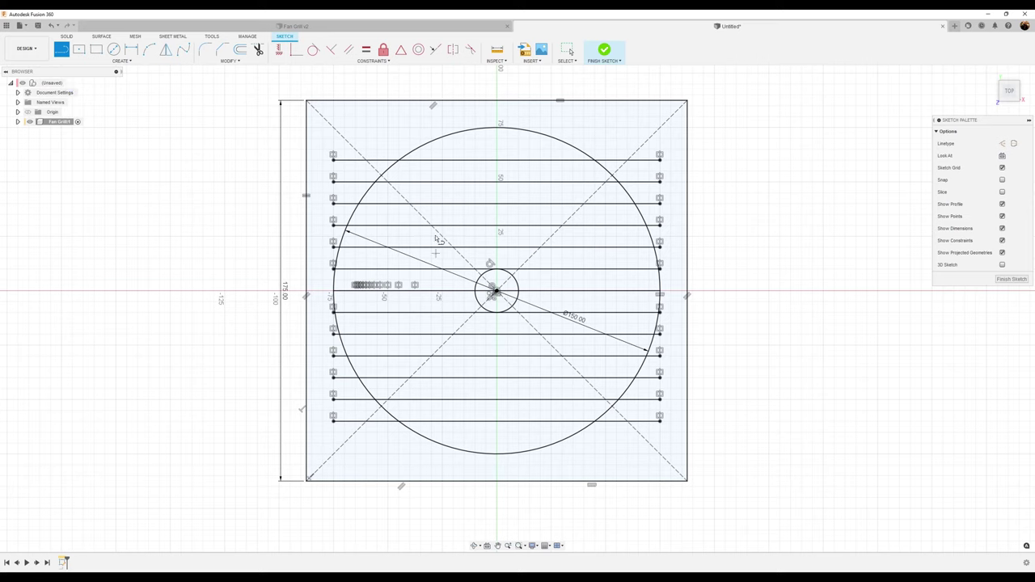
click(385, 178)
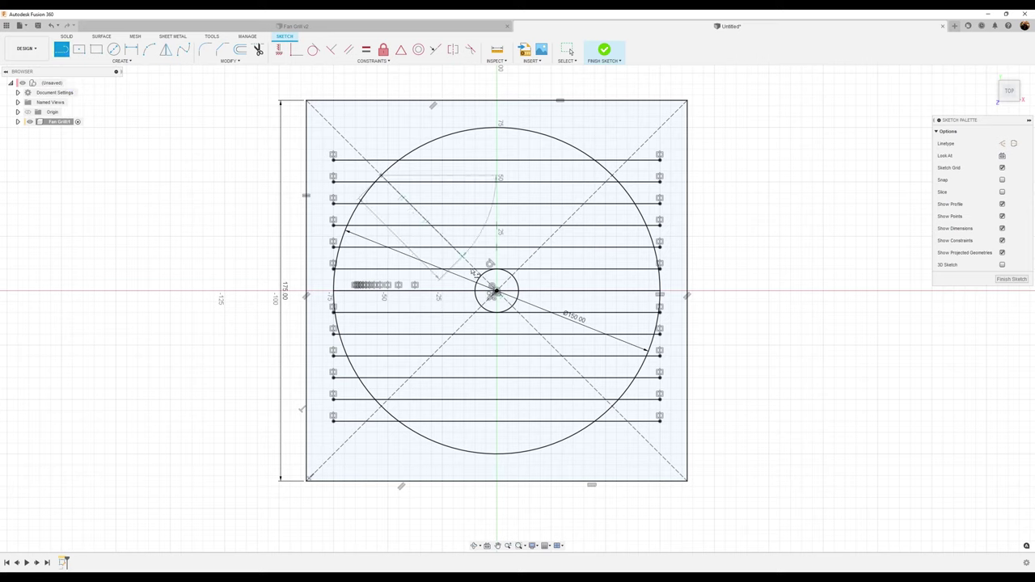
click(616, 410)
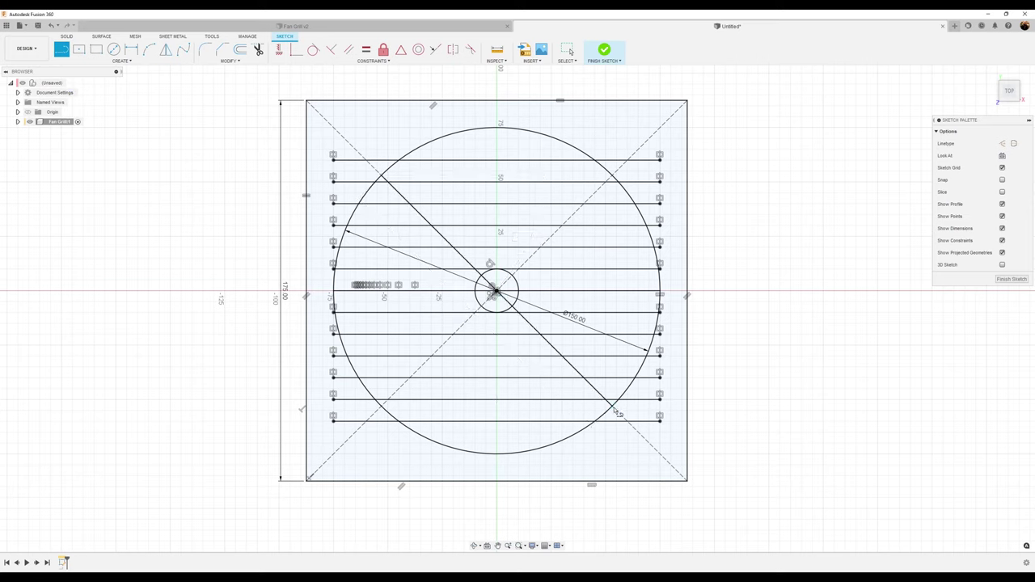
click(612, 177)
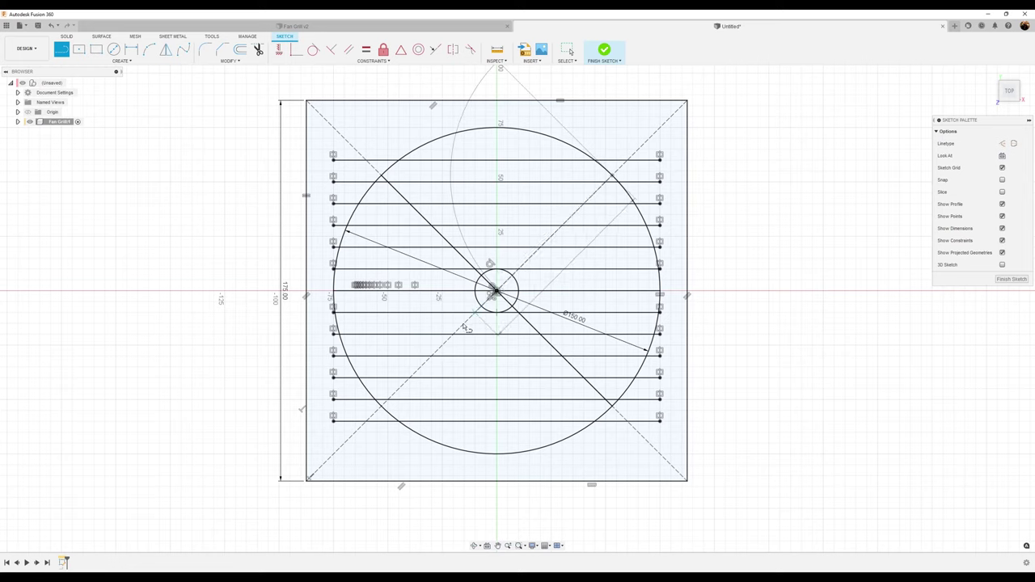
double_click(384, 409)
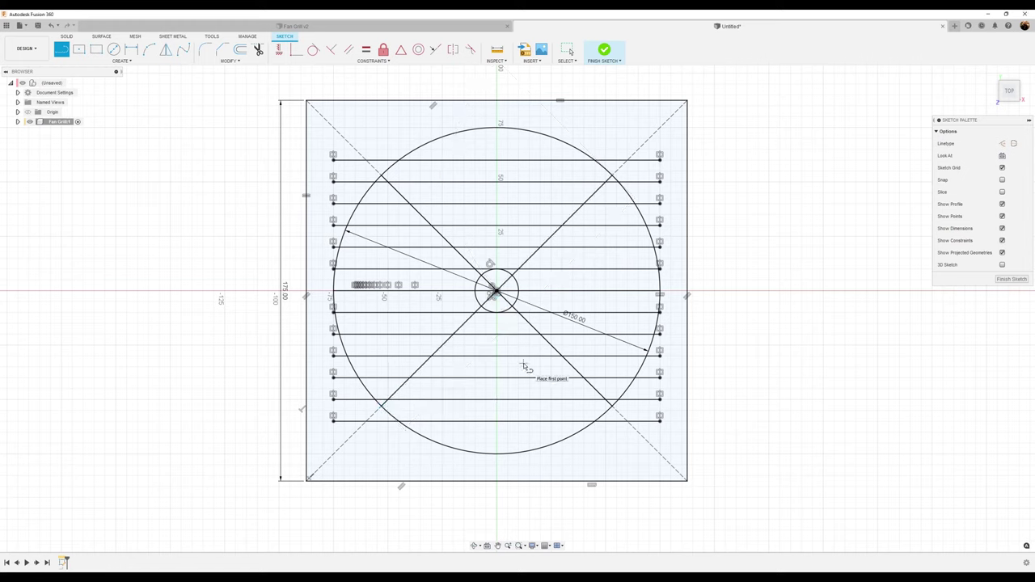
middle_drag(731, 342, 639, 345)
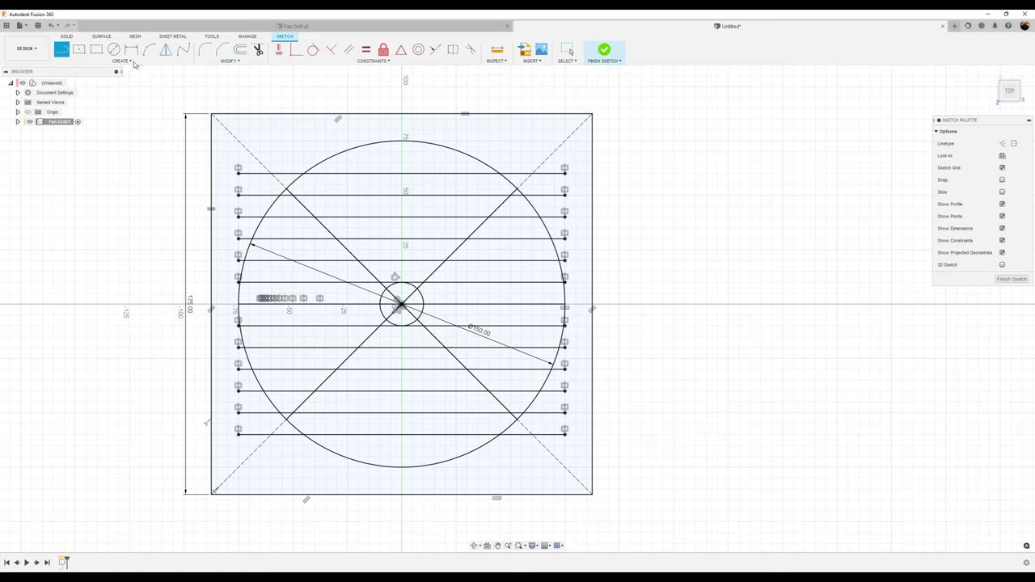
click(208, 52)
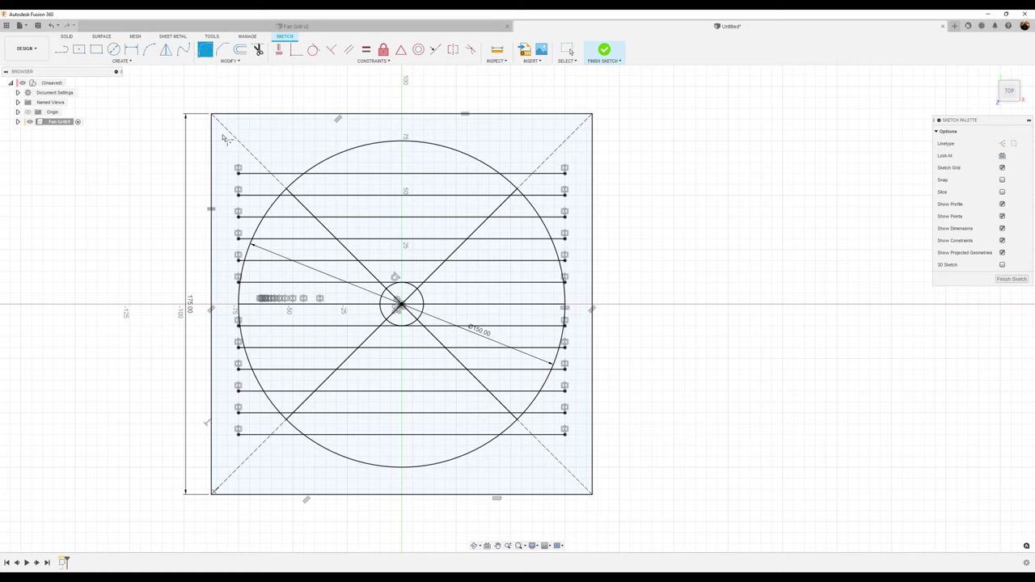
Step: Fillet the top-left, top-right, bottom-right and bottom-left square corners with 10 mm radius
click(227, 118)
click(212, 136)
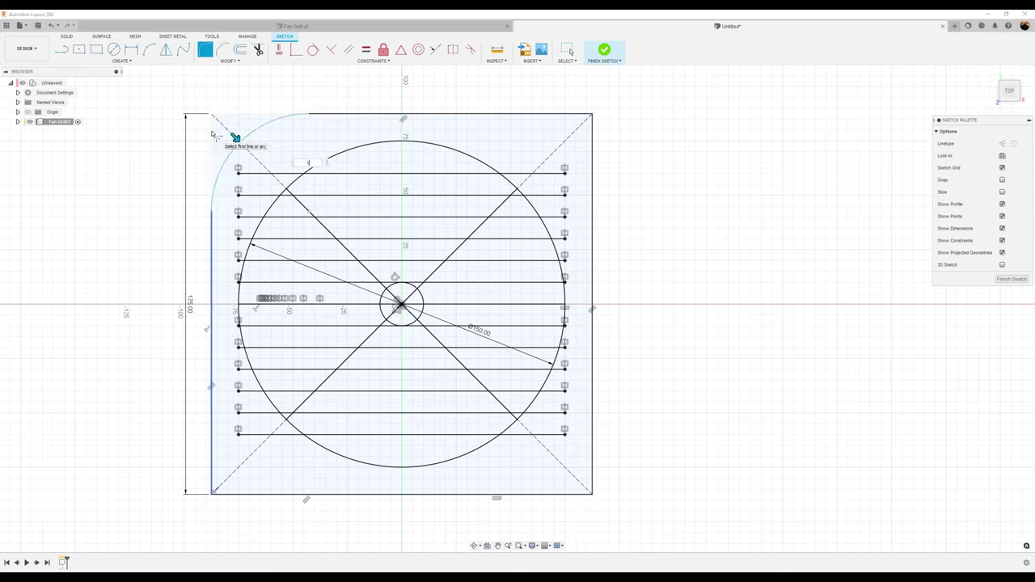
text(10)
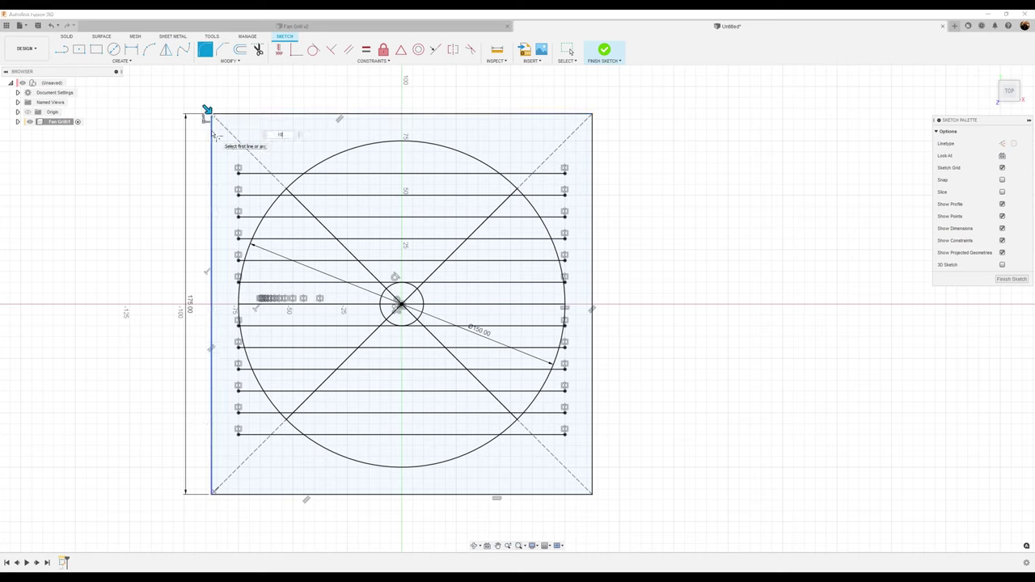
key(Return)
click(590, 116)
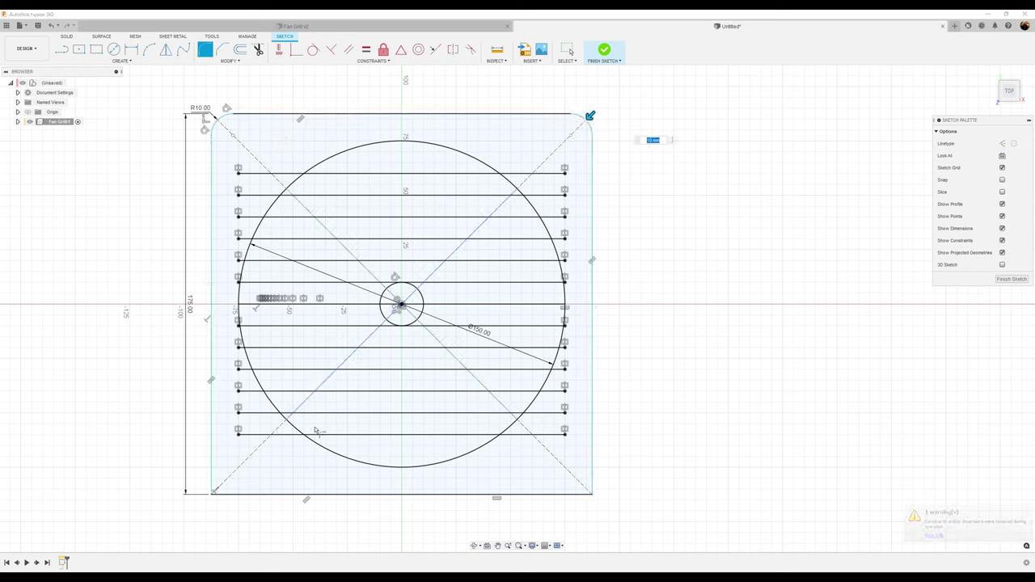
key(Return)
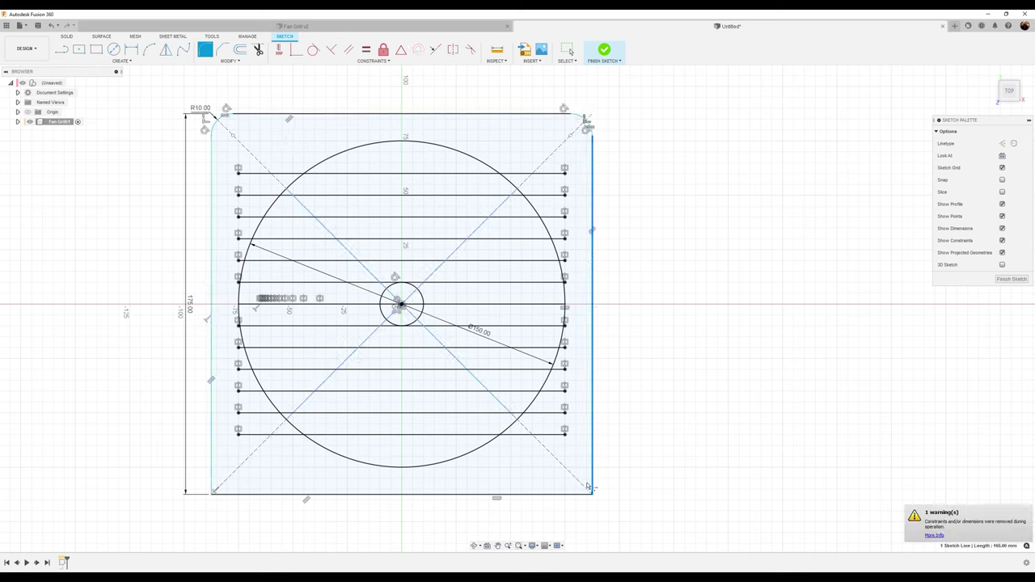
click(594, 487)
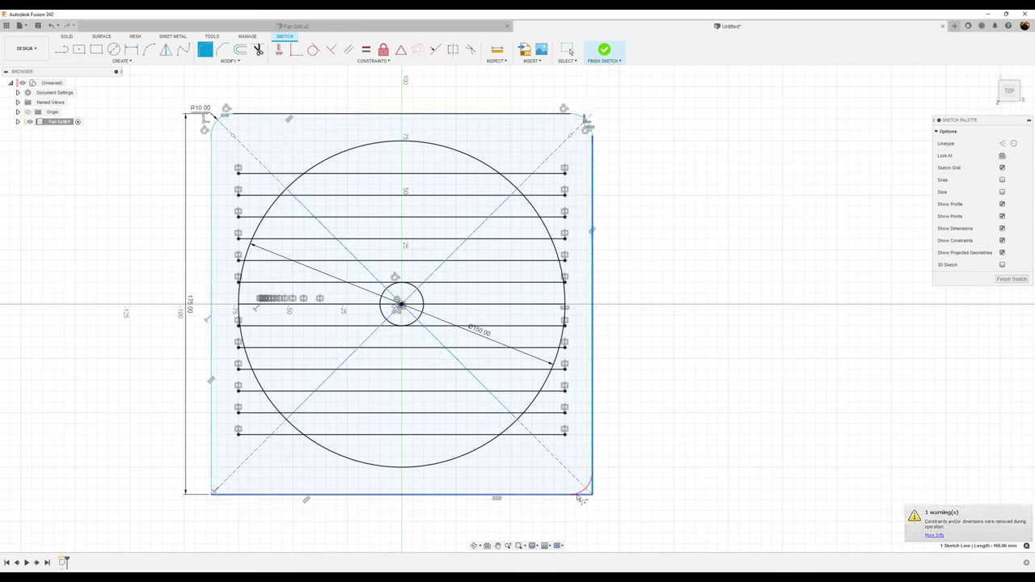
key(Return)
click(213, 485)
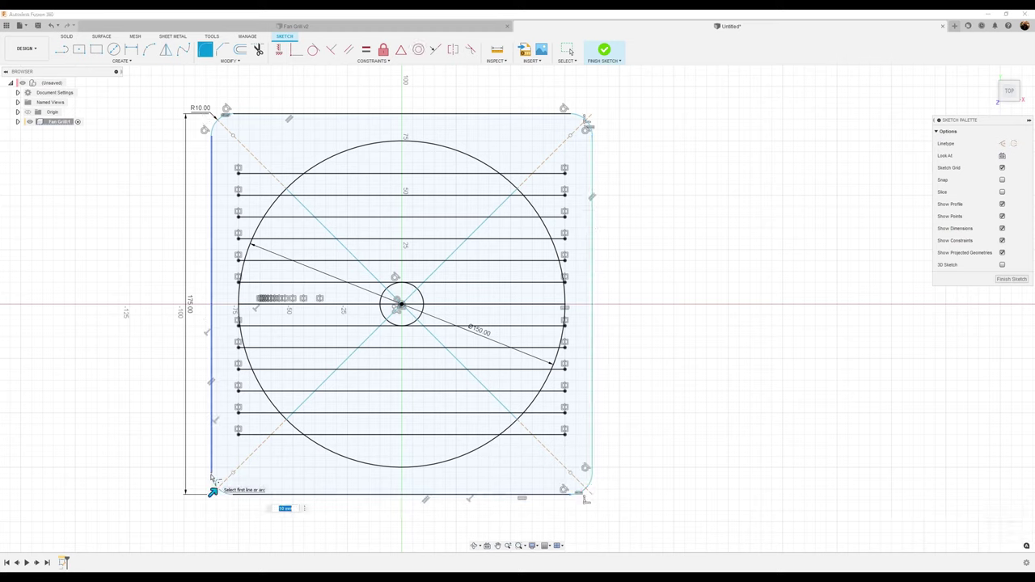
key(Escape)
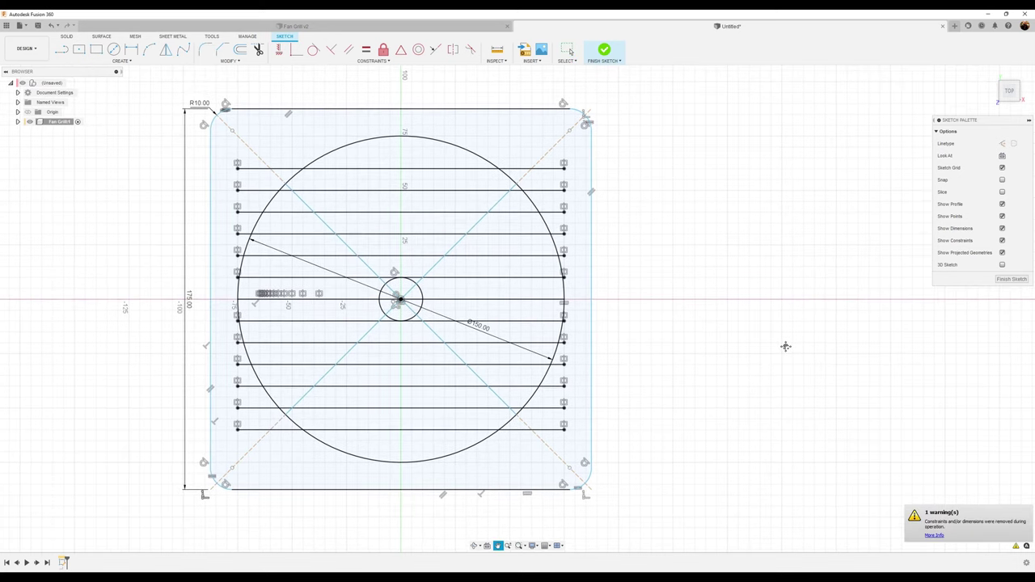
scroll(766, 327, down, 1)
Step: Dimension the plate width between its left and right edges as 175 mm
middle_drag(765, 326, 760, 333)
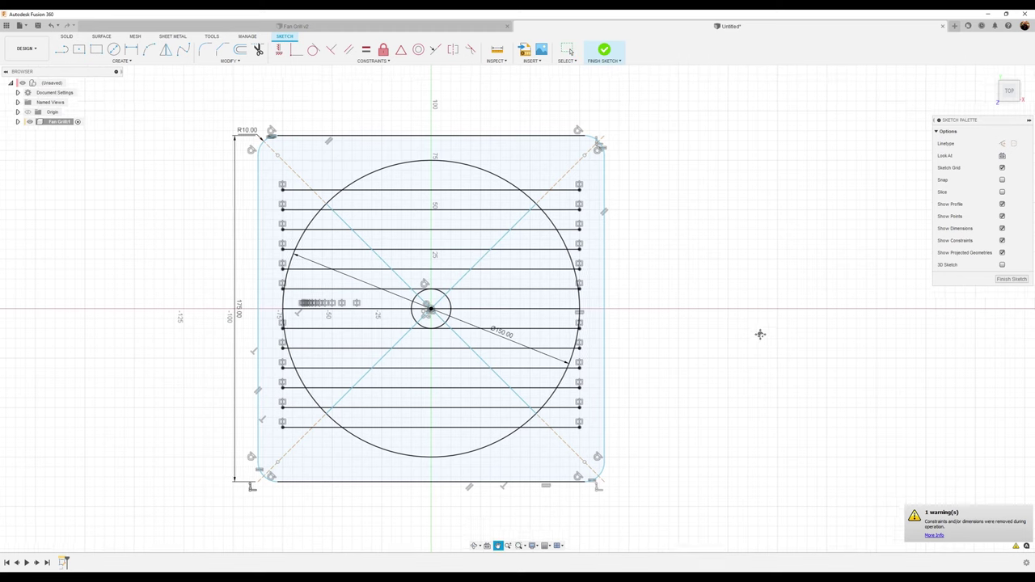
click(132, 49)
click(256, 202)
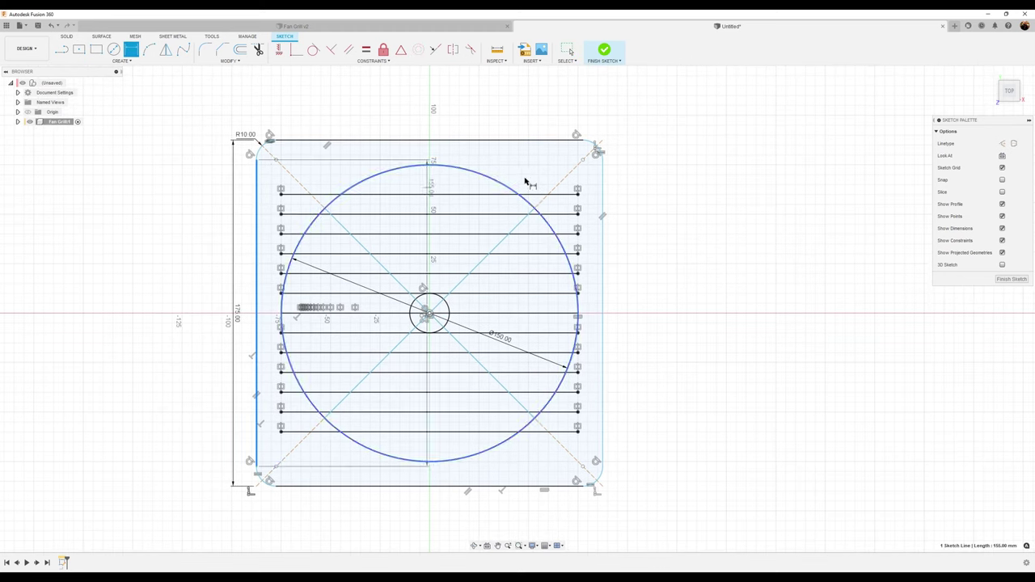
click(603, 206)
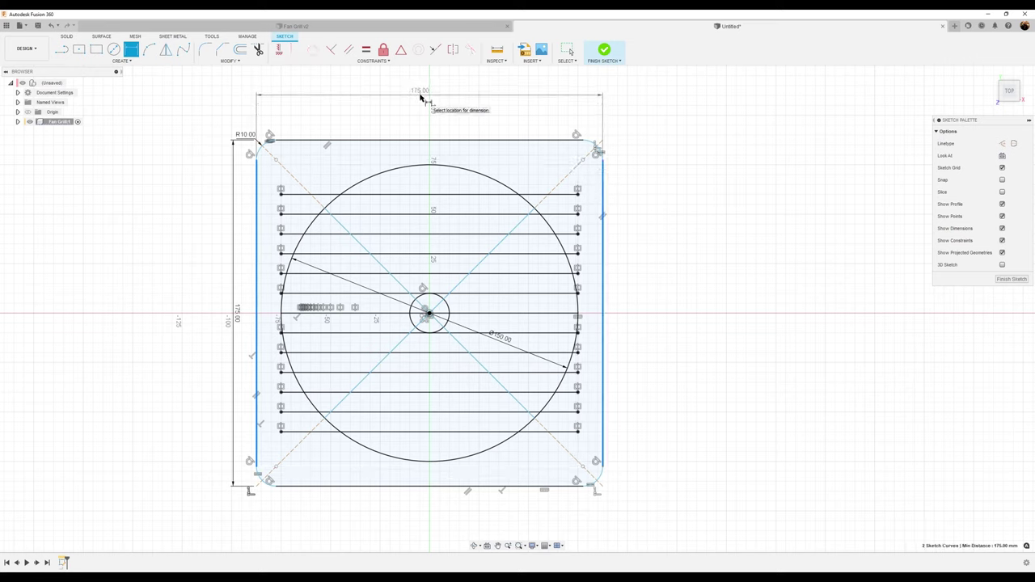
click(421, 97)
key(Return)
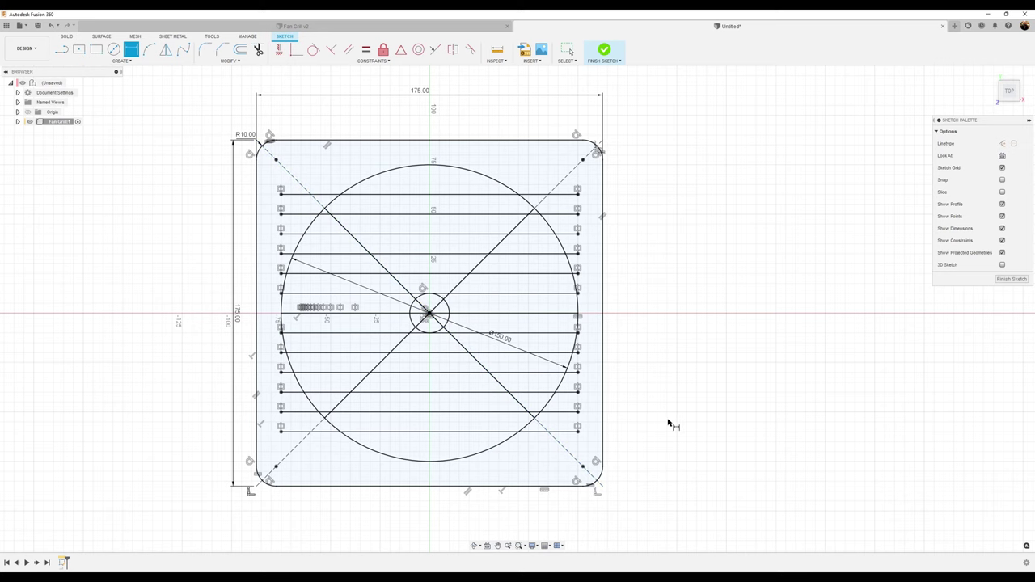
Step: Draw a 5 mm diameter circle centred on the top-left point of the plate's diagonal
click(114, 49)
scroll(293, 158, up, 3)
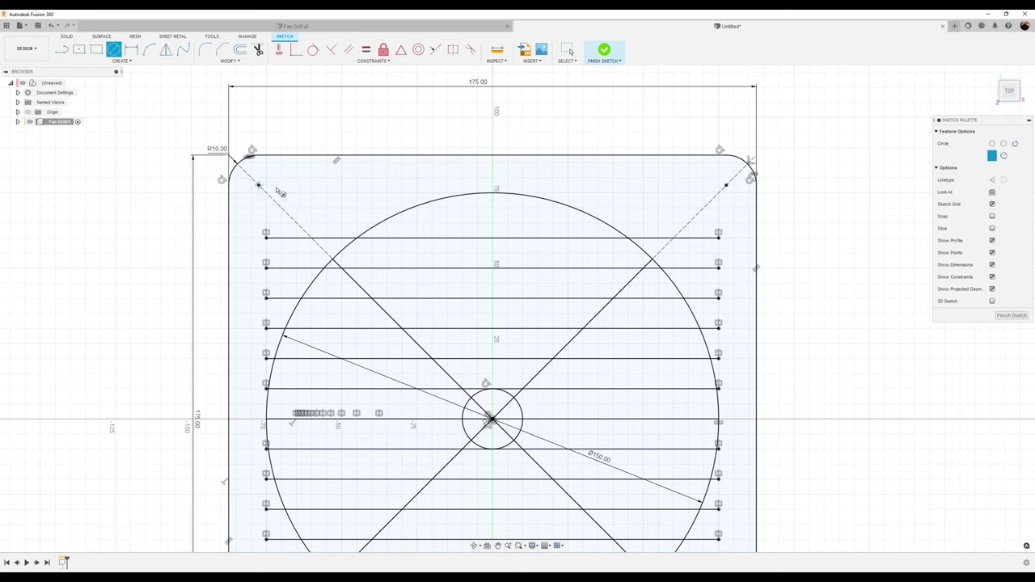
click(258, 185)
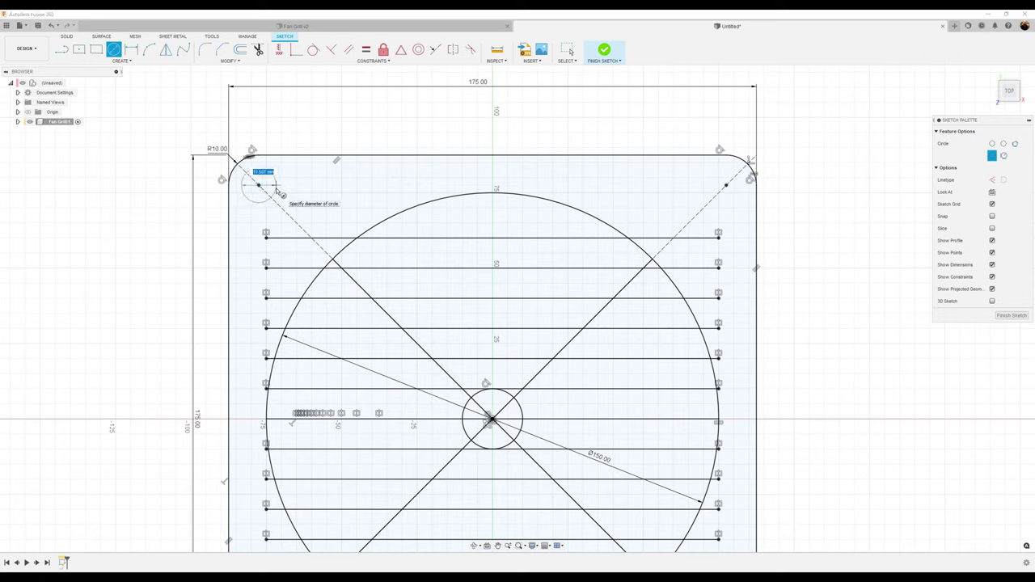
text(5)
key(Return)
scroll(873, 378, down, 4)
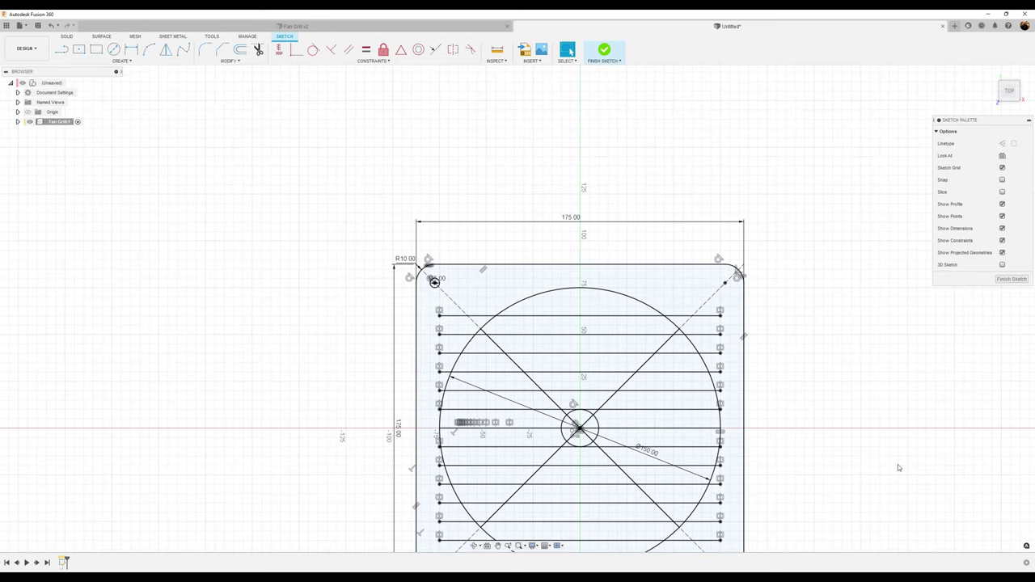
scroll(812, 360, up, 3)
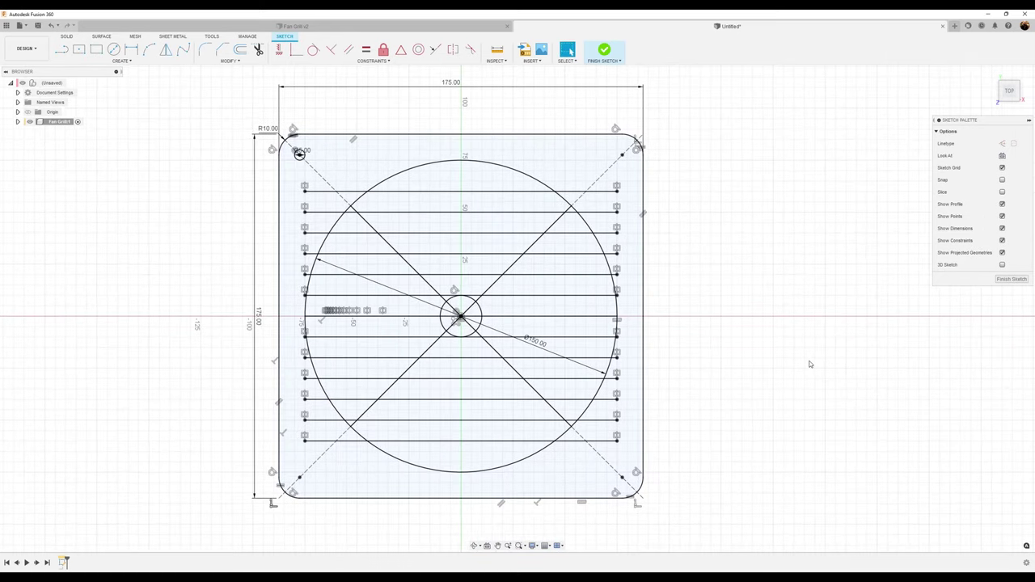
Step: Set up a circular pattern of the small corner circle around the central hub circle
click(121, 61)
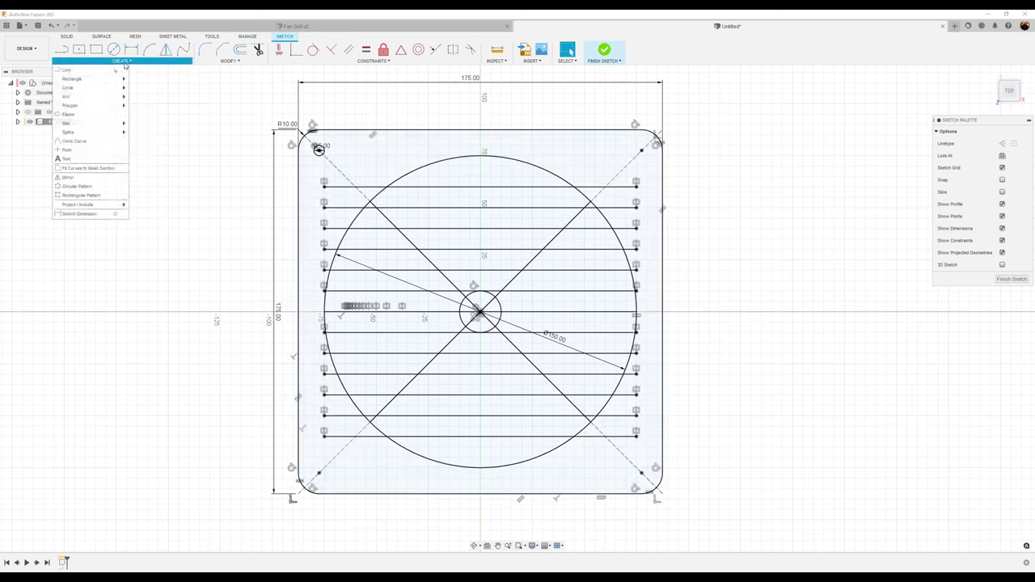
click(92, 194)
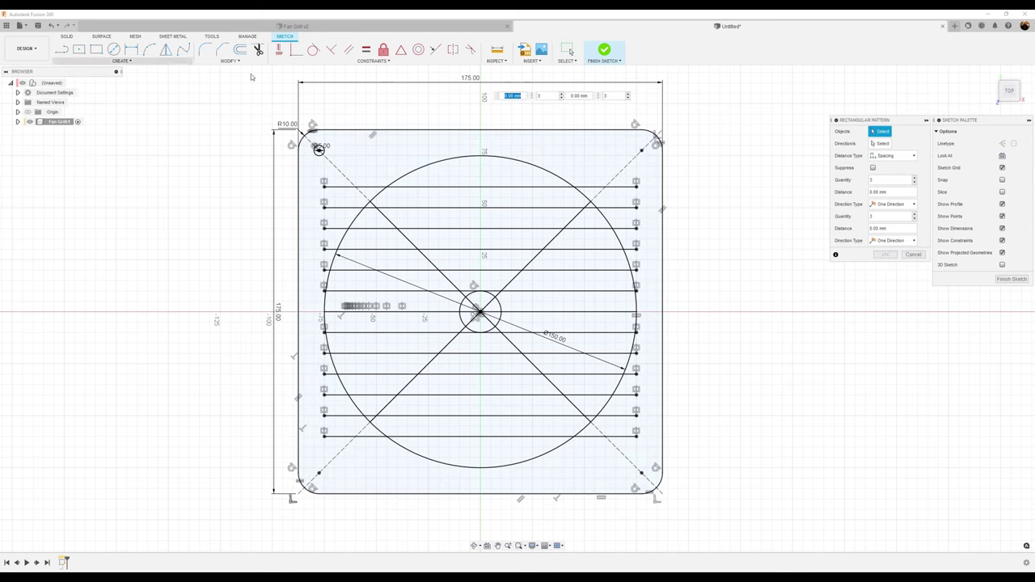
click(914, 255)
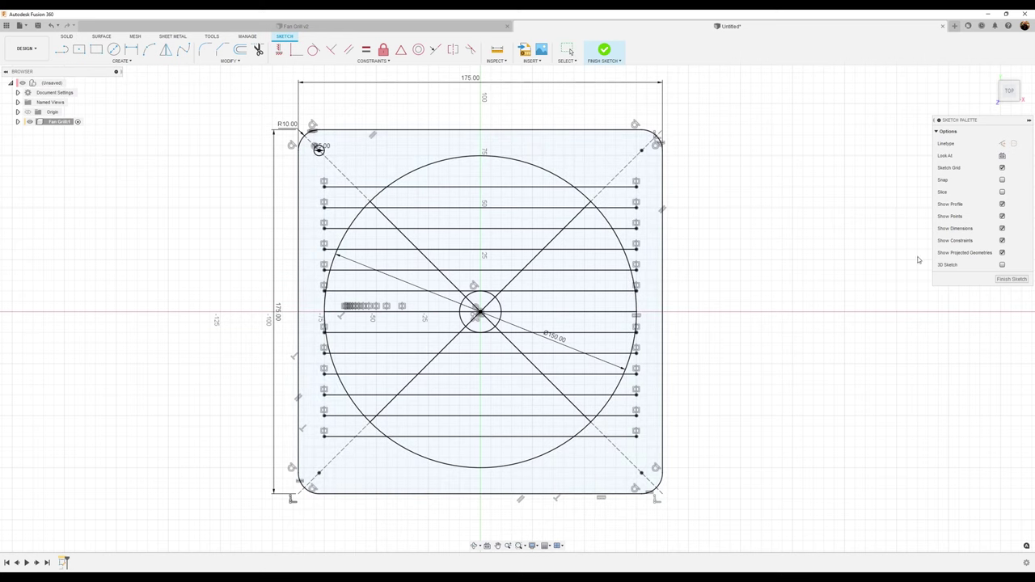
click(121, 61)
click(77, 186)
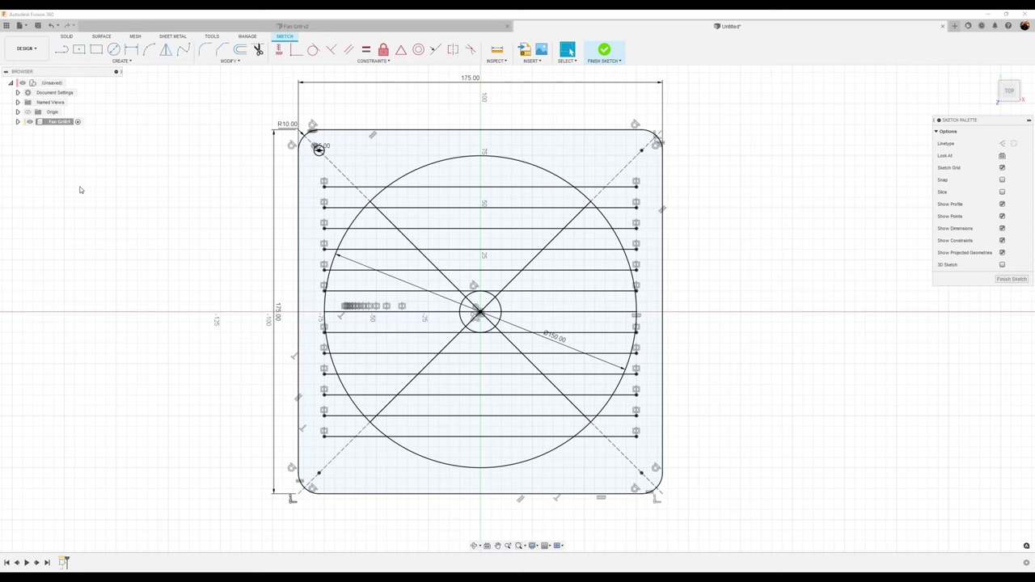
click(322, 152)
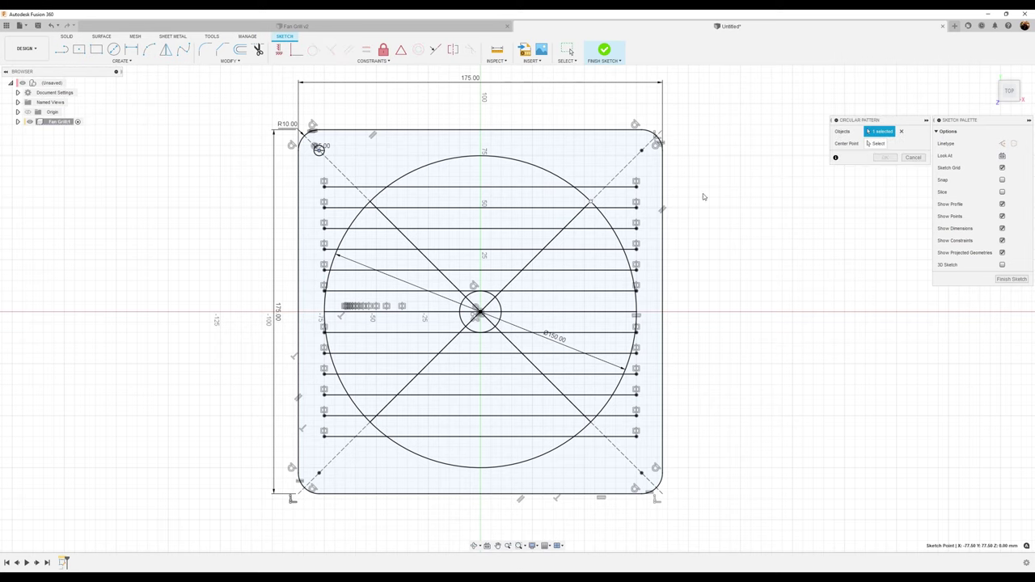
click(875, 143)
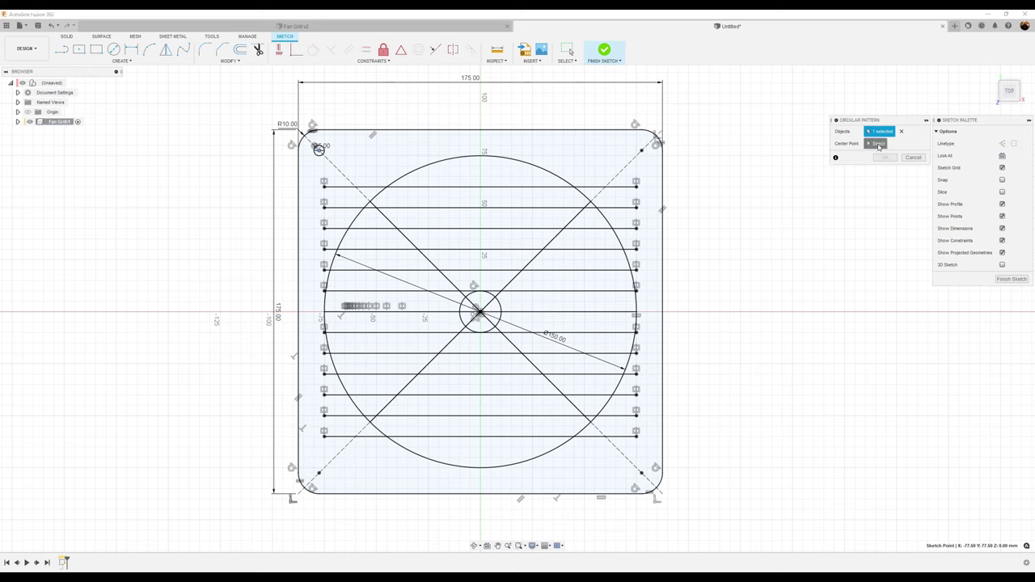
click(501, 310)
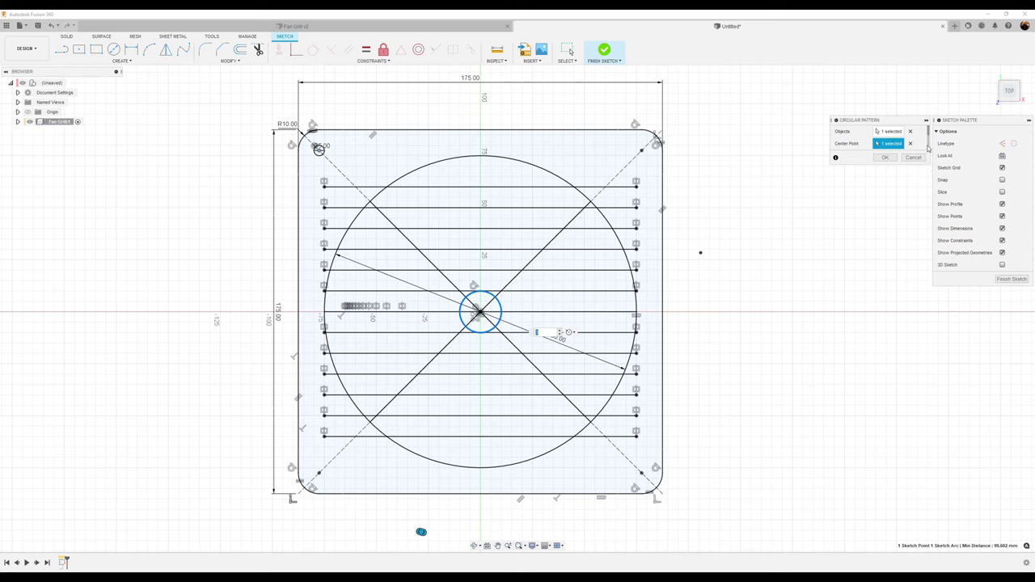
Step: Set the pattern quantity to 4, reselect the 5 mm circle and hub centre, and confirm
click(927, 119)
click(927, 119)
drag(916, 123, 887, 153)
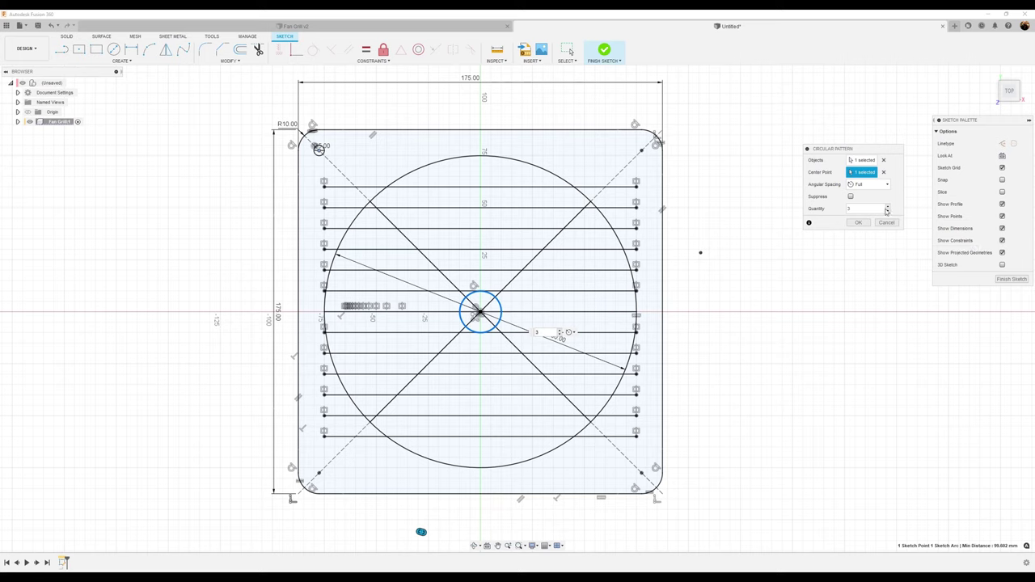
click(889, 207)
click(884, 172)
click(884, 161)
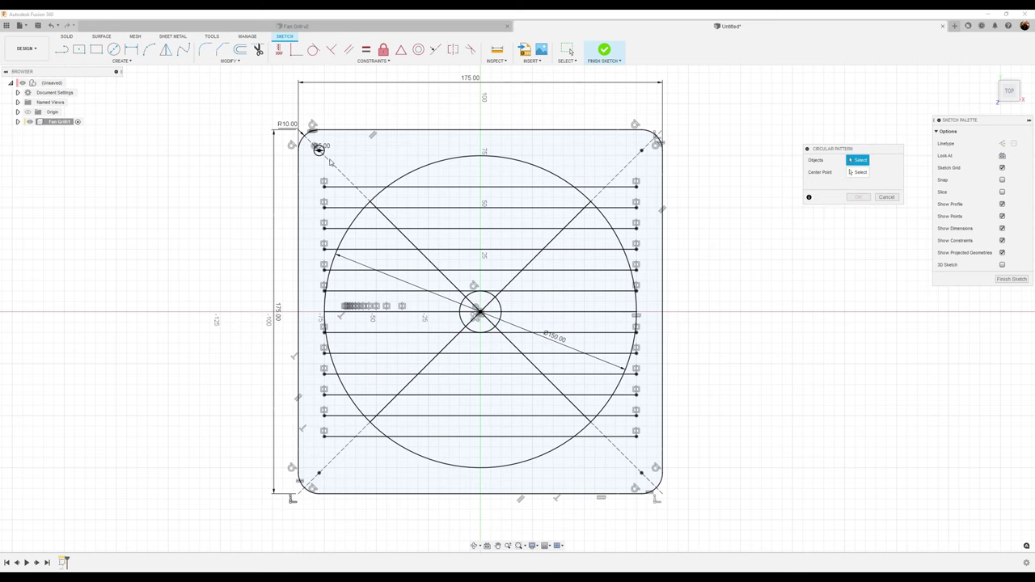
click(330, 161)
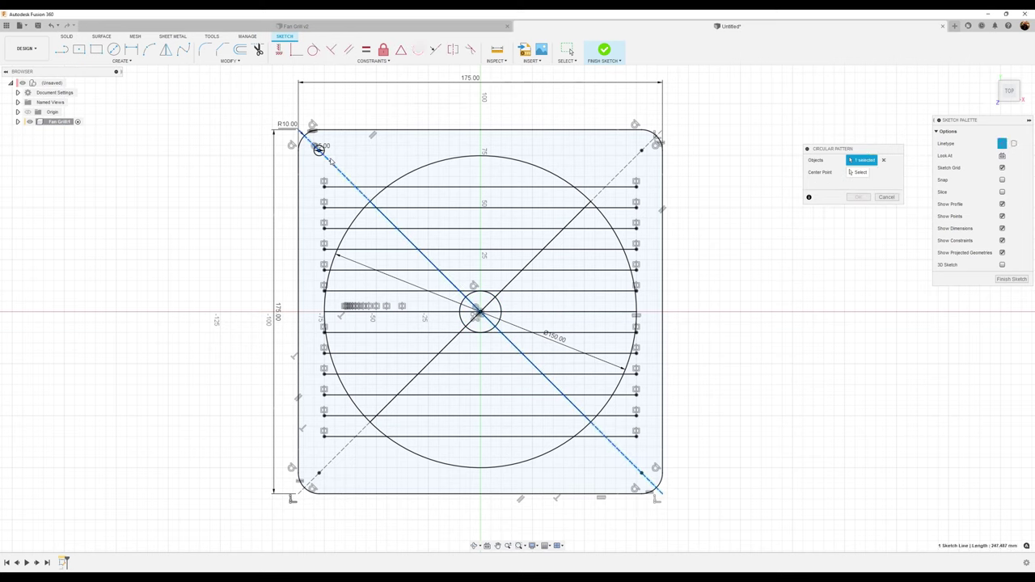
click(330, 161)
click(319, 152)
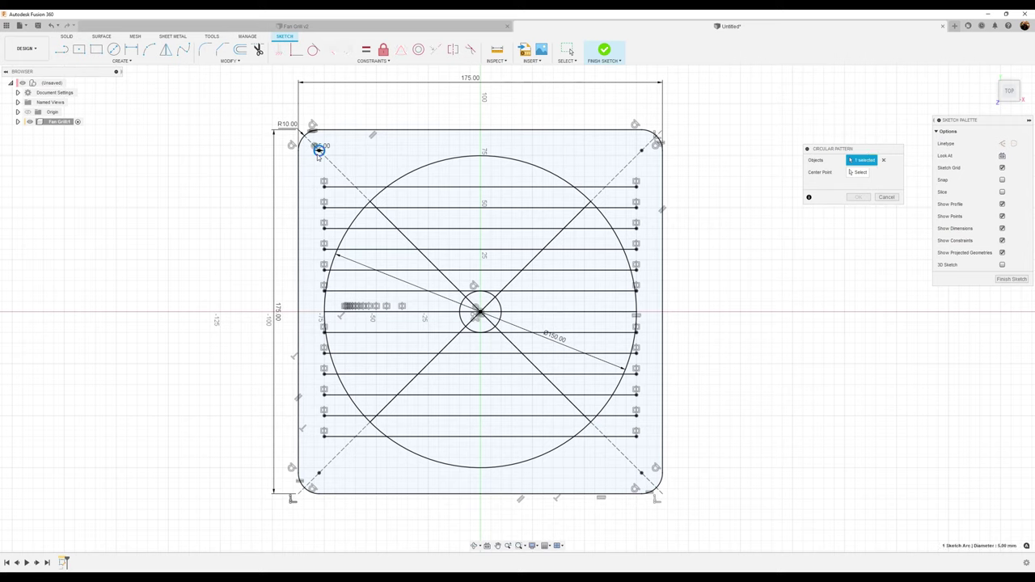
click(864, 172)
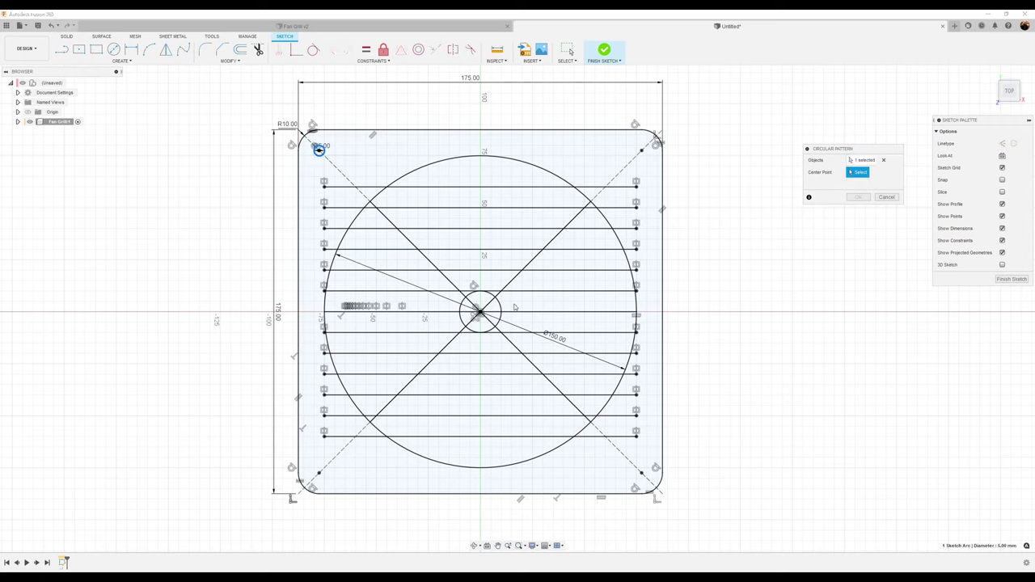
click(480, 312)
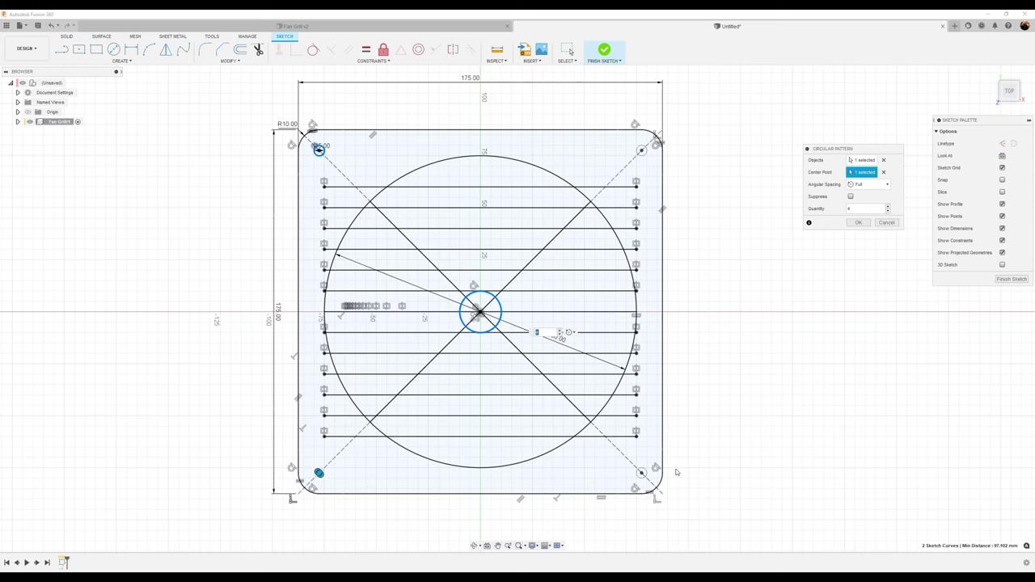
click(864, 227)
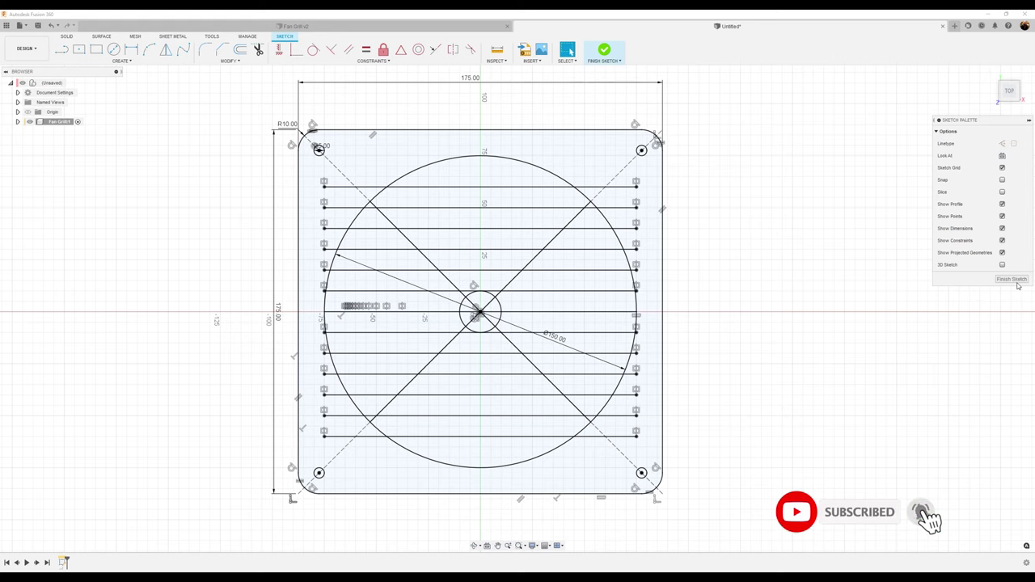
Step: Extrude the plate profile outside the circular opening 3 mm into a solid, then orbit to inspect it
key(F6)
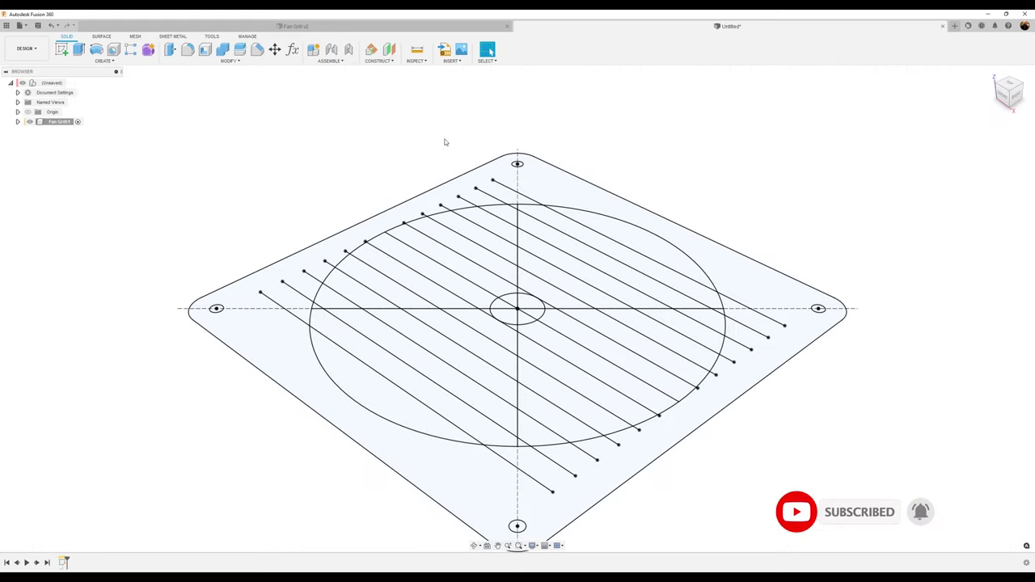
click(78, 50)
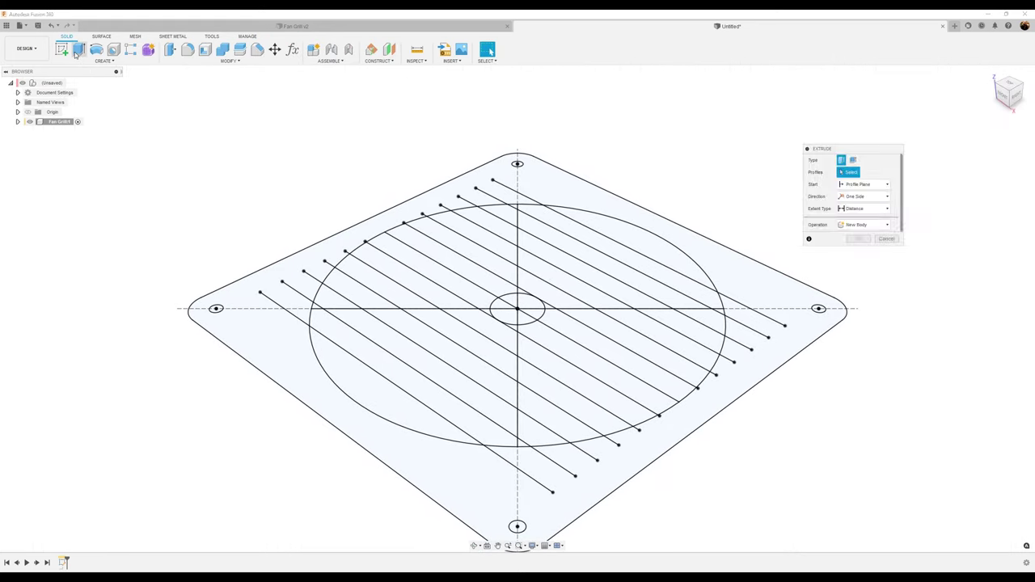
click(555, 195)
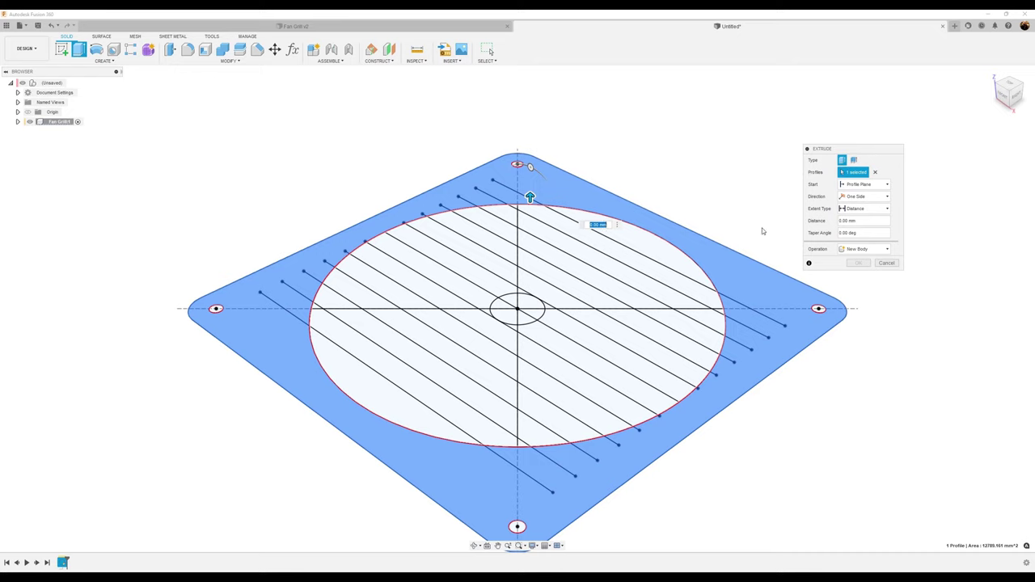
click(845, 221)
text(3)
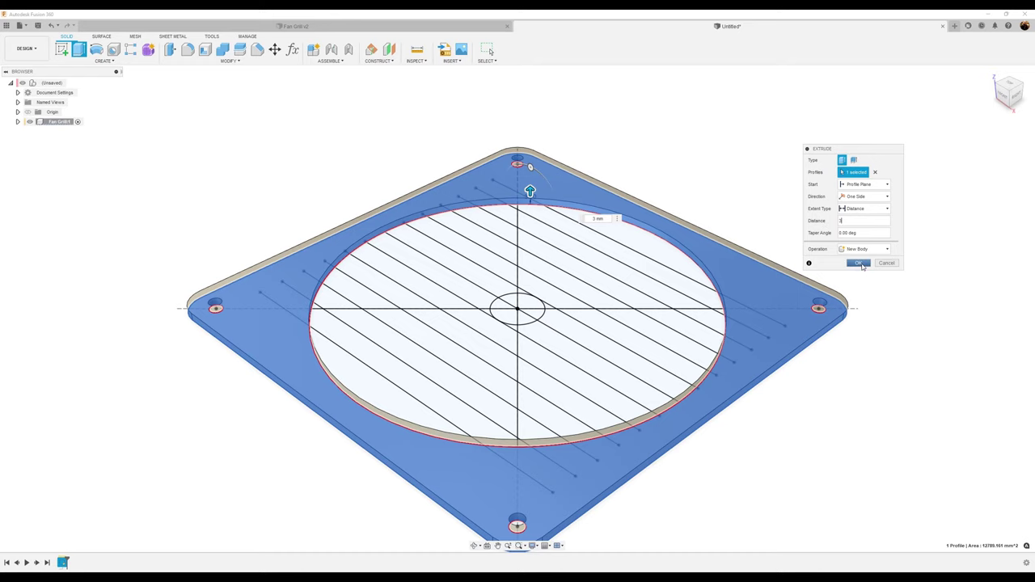
click(860, 263)
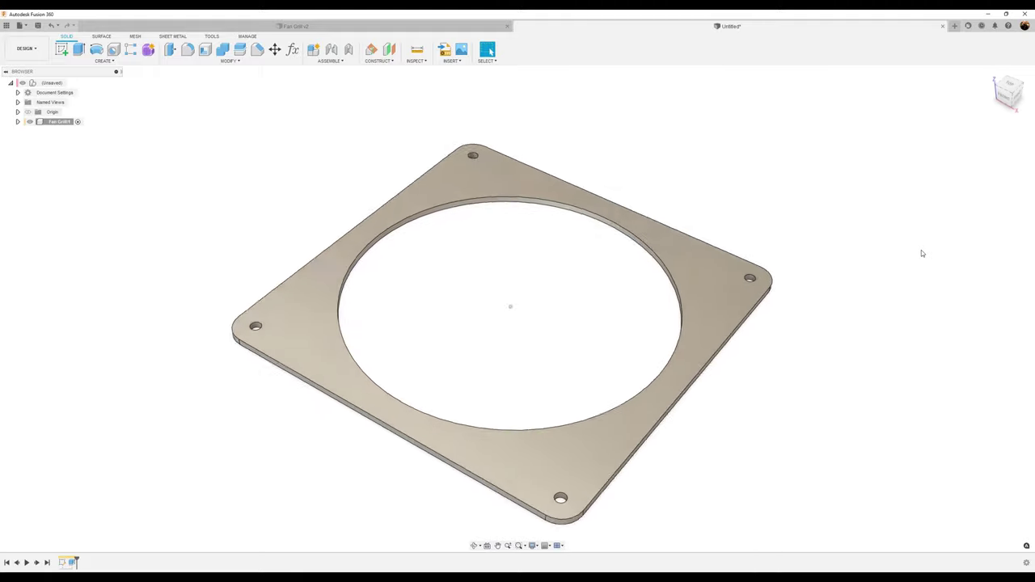
shift+middle_drag(921, 254, 223, 290)
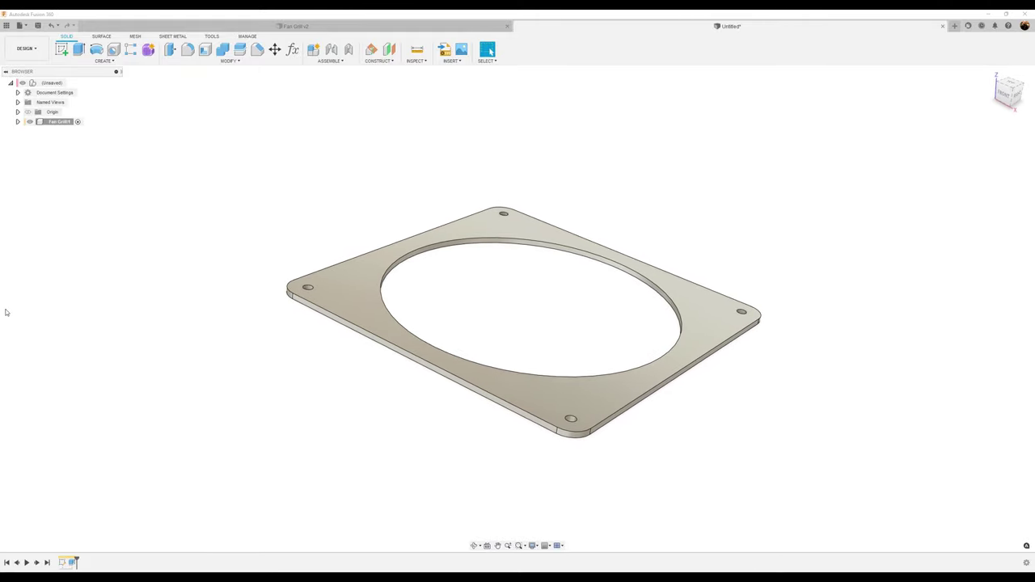
shift+middle_drag(725, 203, 243, 65)
Step: Begin a Web rib feature and make the grill sketch visible again in the browser
click(104, 61)
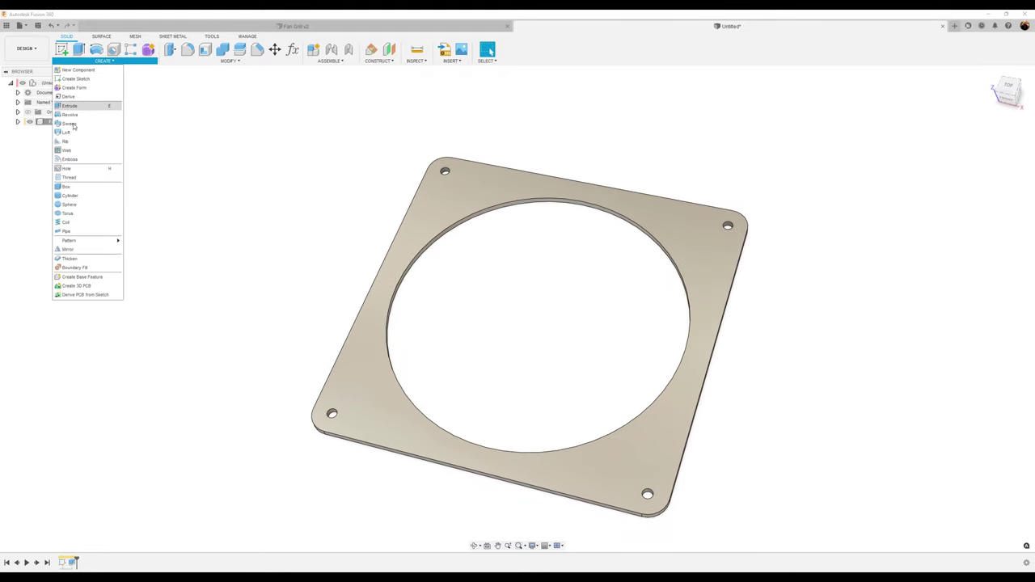
click(68, 151)
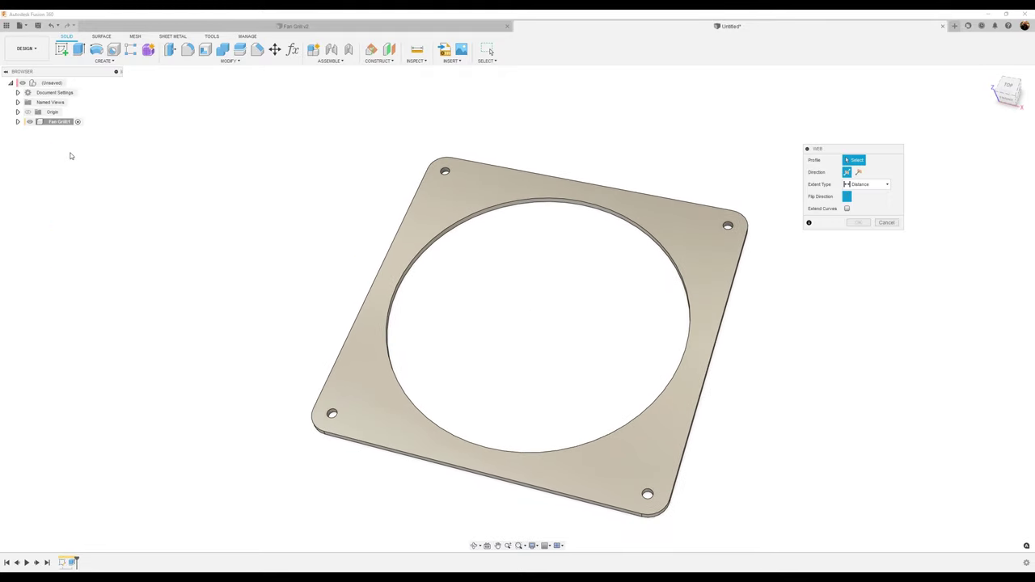
click(17, 123)
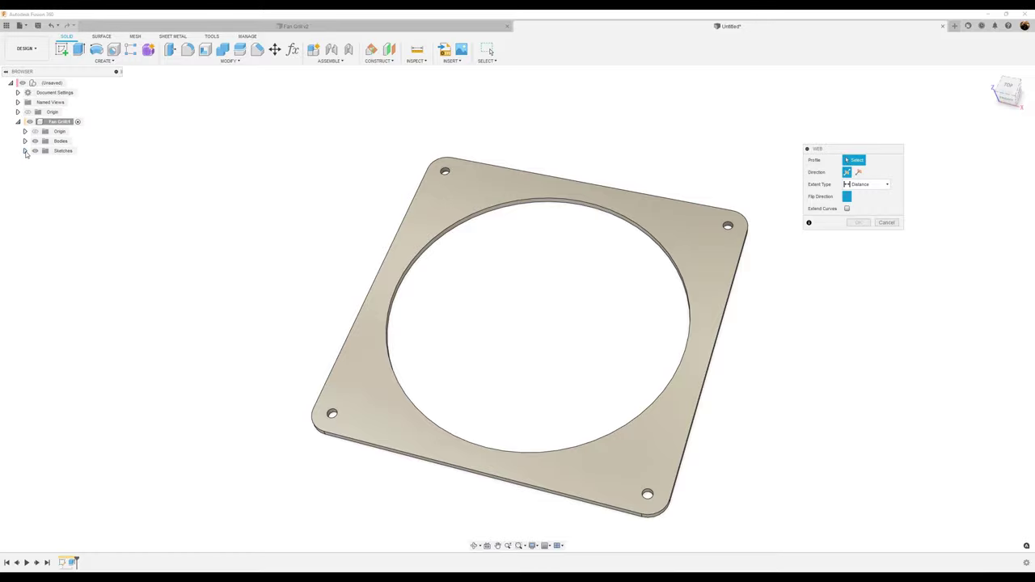
click(24, 151)
click(42, 160)
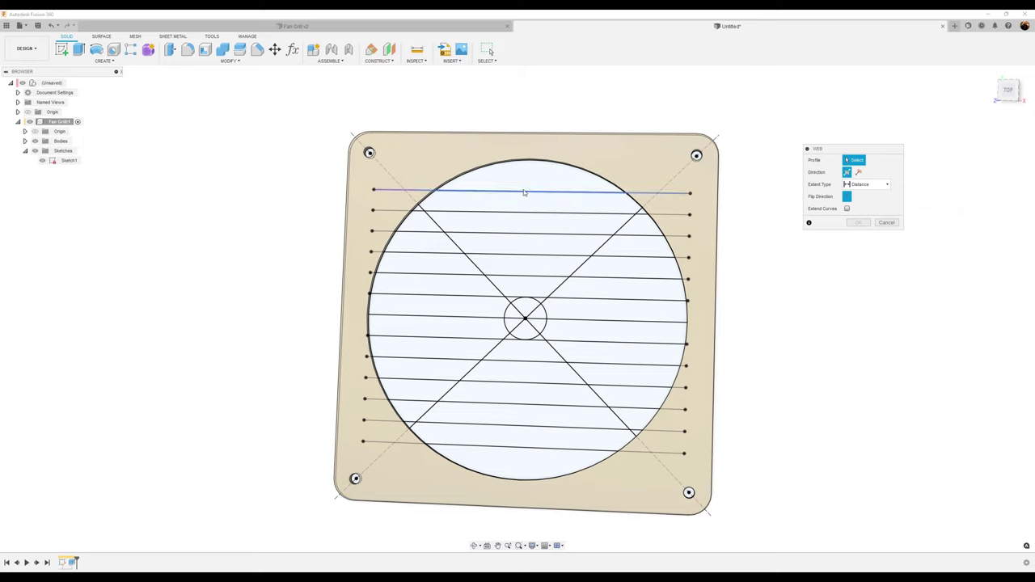
Step: Select all thirteen horizontal slat lines and both diagonal lines as rib curves
click(525, 193)
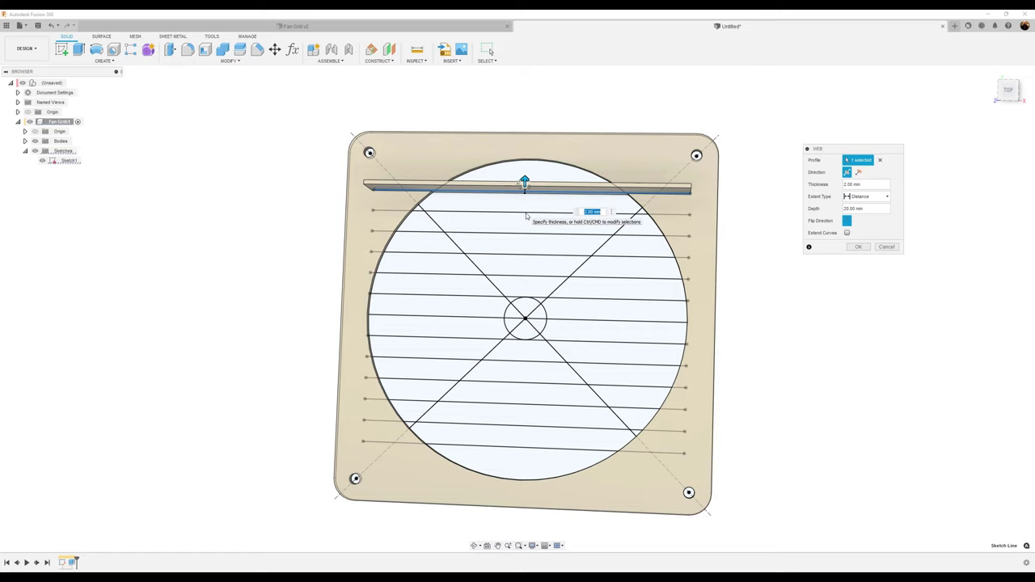
ctrl+click(526, 212)
ctrl+click(528, 234)
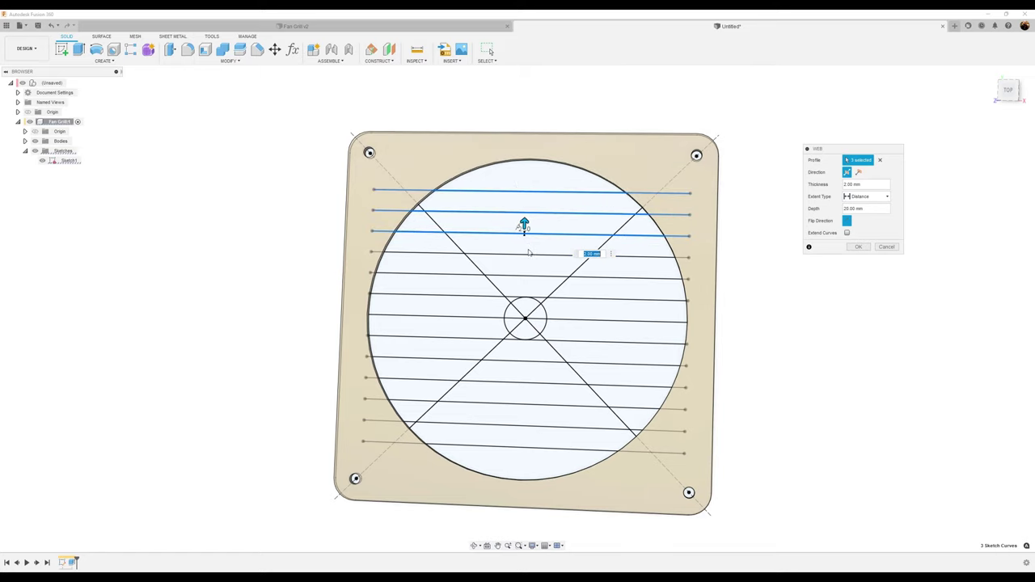
ctrl+click(533, 256)
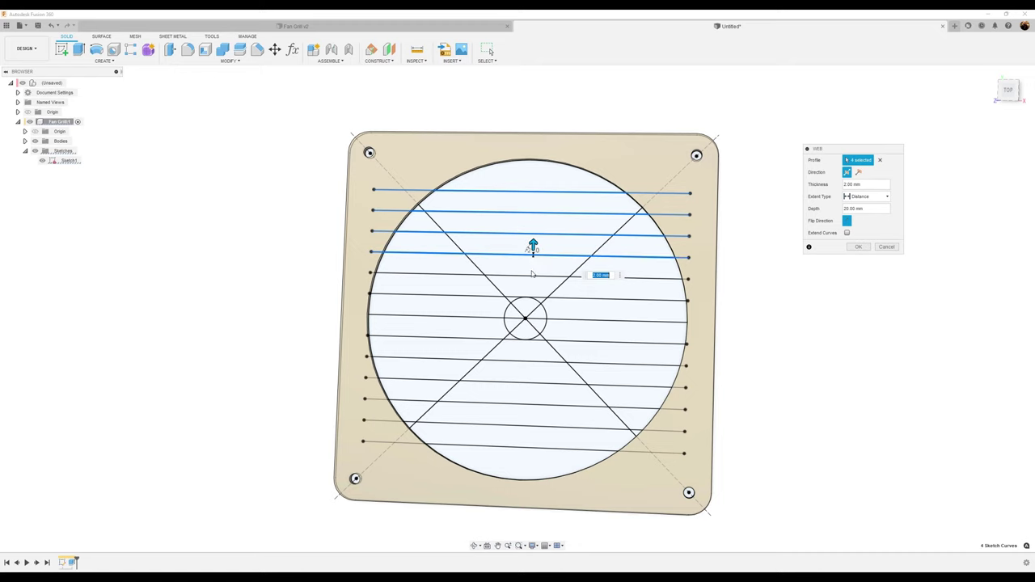
ctrl+click(533, 278)
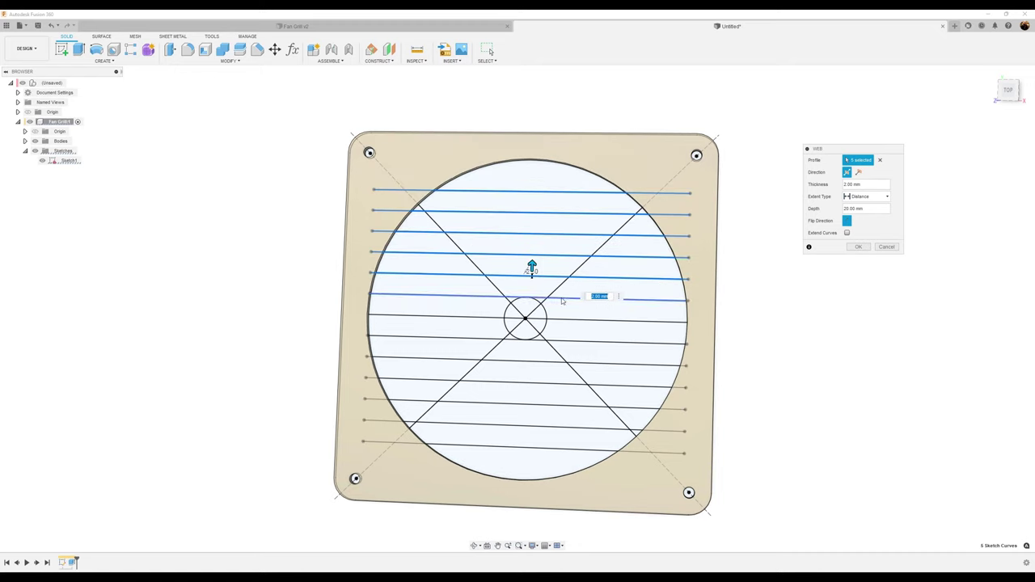
ctrl+click(555, 298)
ctrl+click(559, 319)
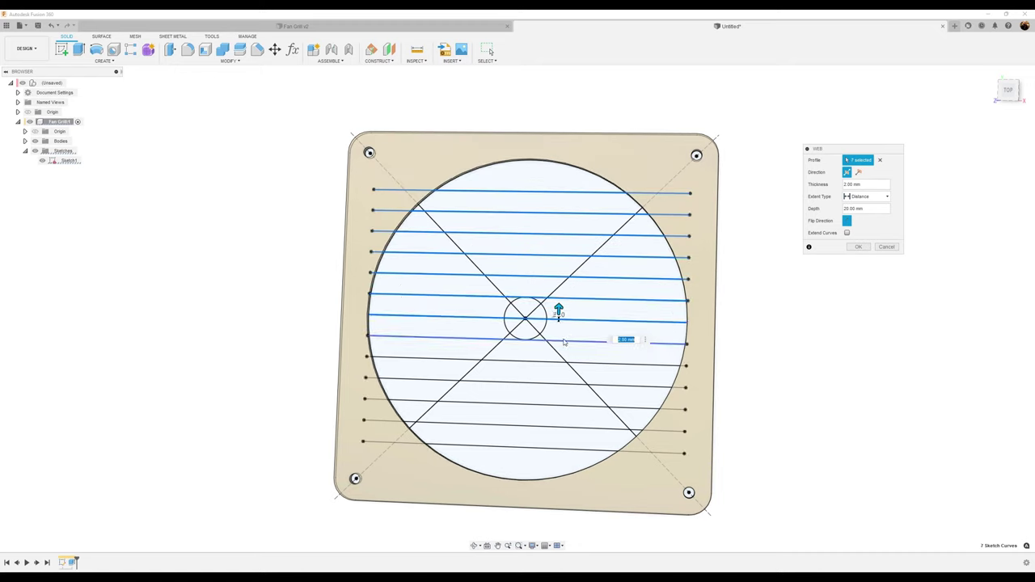
ctrl+click(566, 341)
ctrl+click(546, 362)
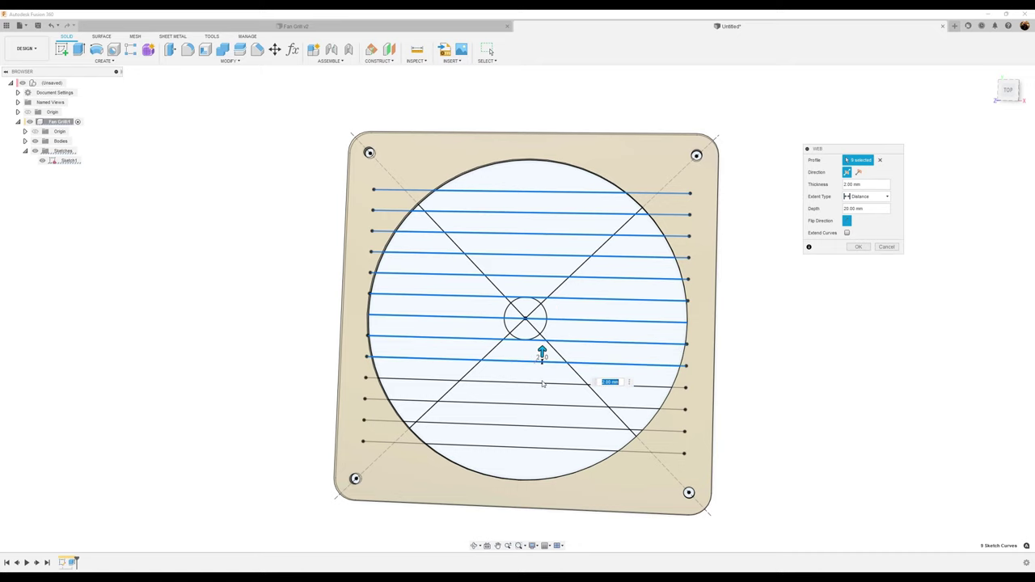
ctrl+click(541, 384)
ctrl+click(534, 408)
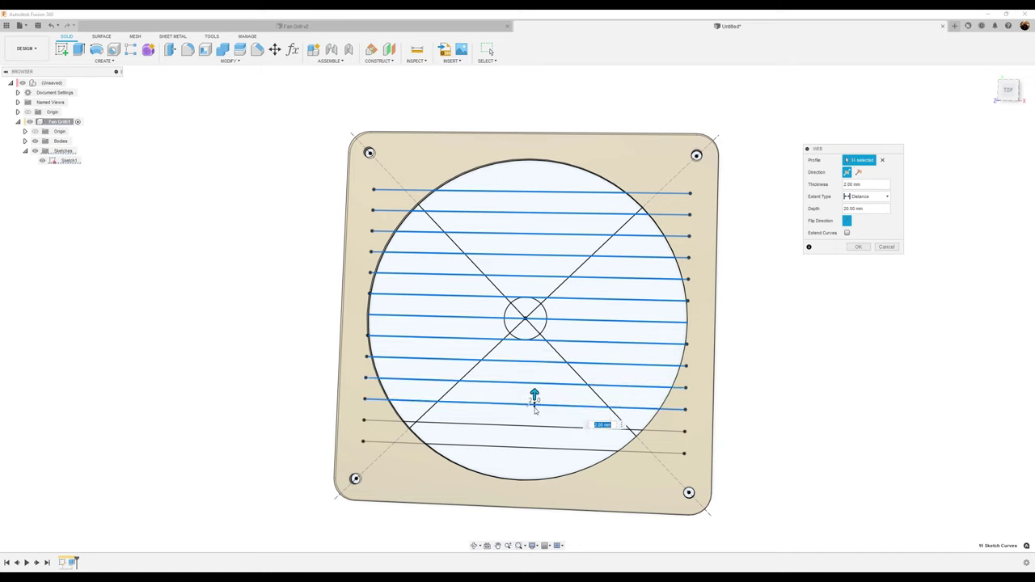
ctrl+click(546, 449)
ctrl+click(546, 427)
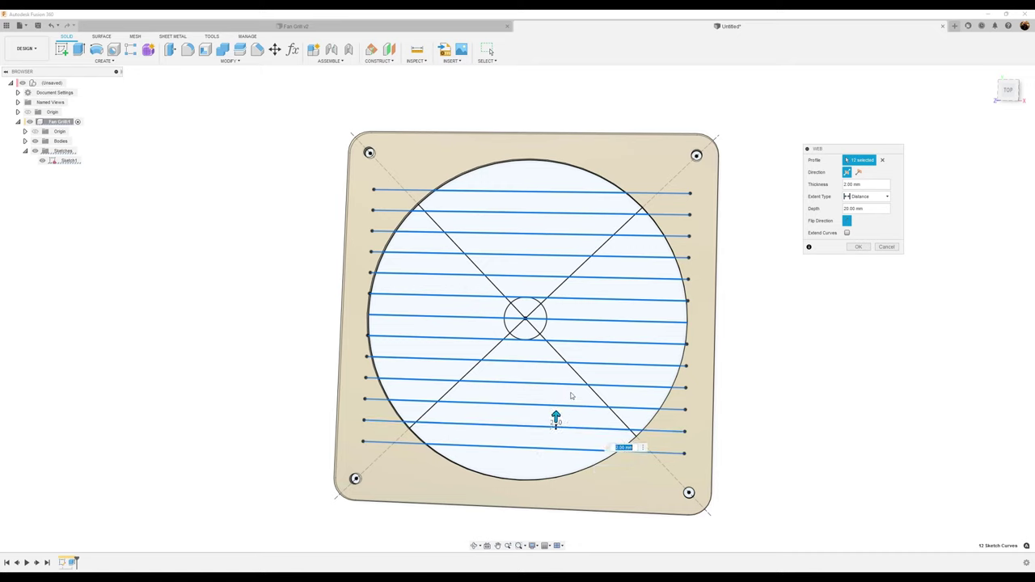
ctrl+click(571, 368)
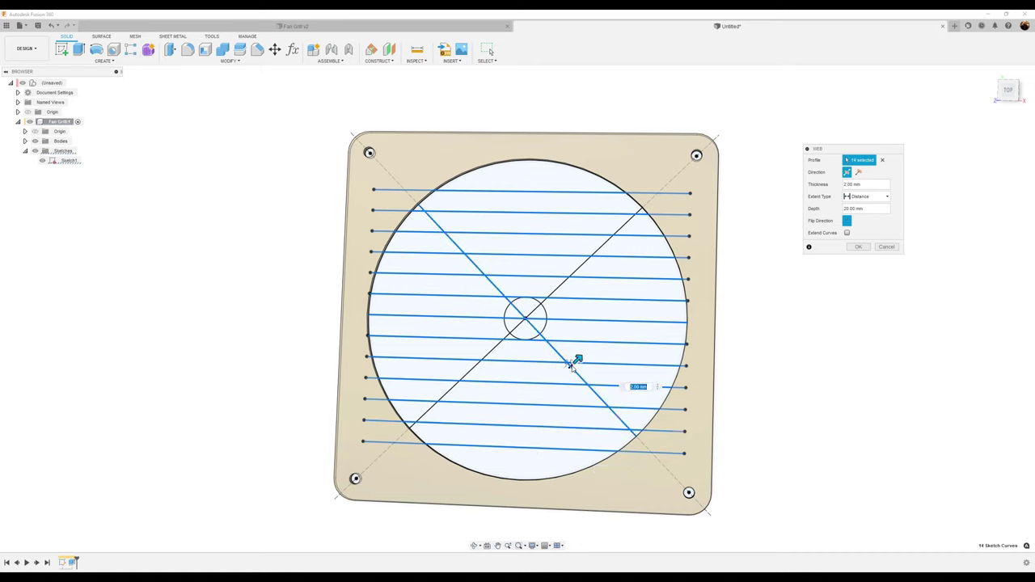
ctrl+click(556, 289)
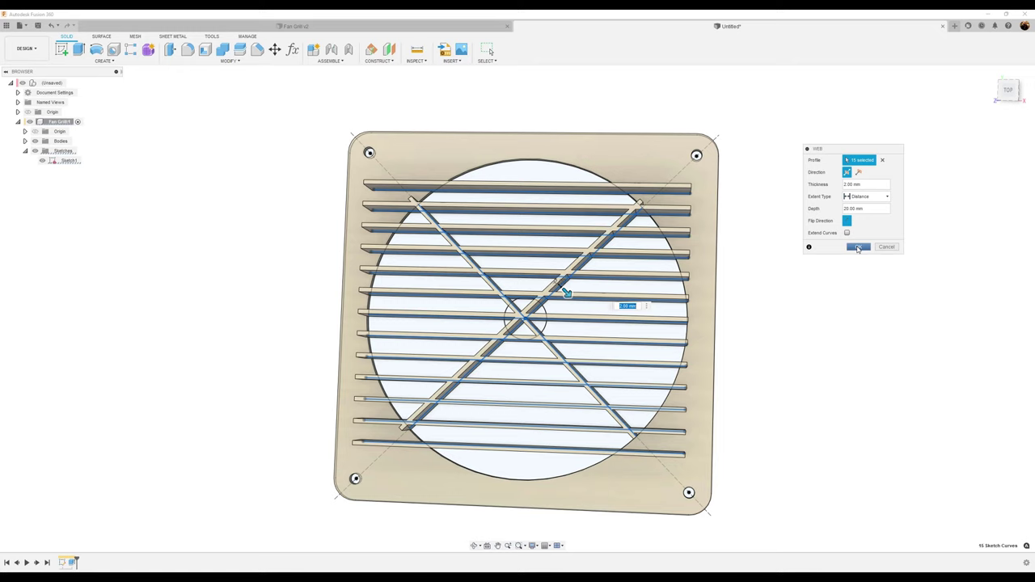
Step: Set rib thickness to 1 mm, leave Extend Curves unchecked, and commit the web ribs
click(862, 183)
text(1)
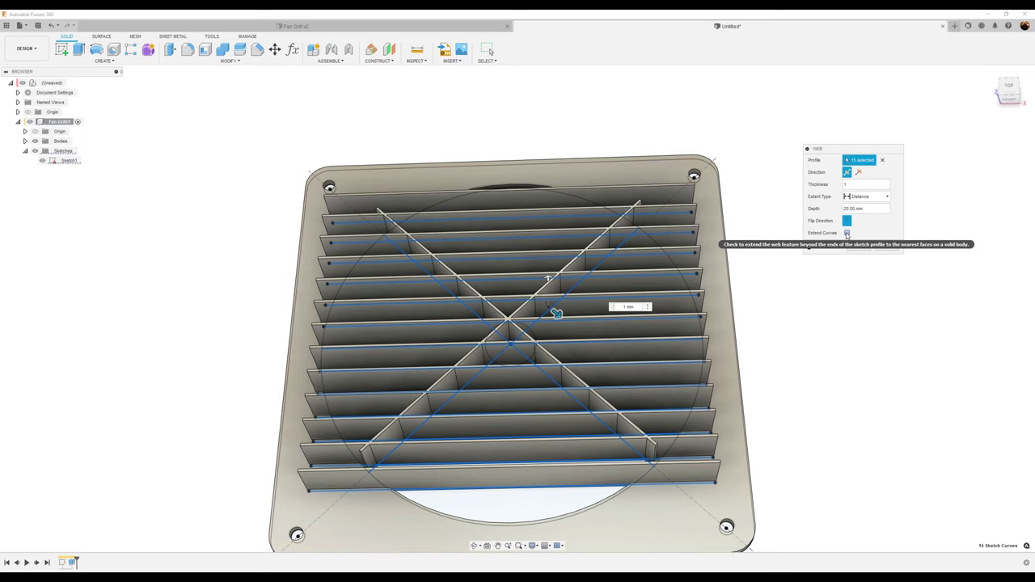
click(847, 233)
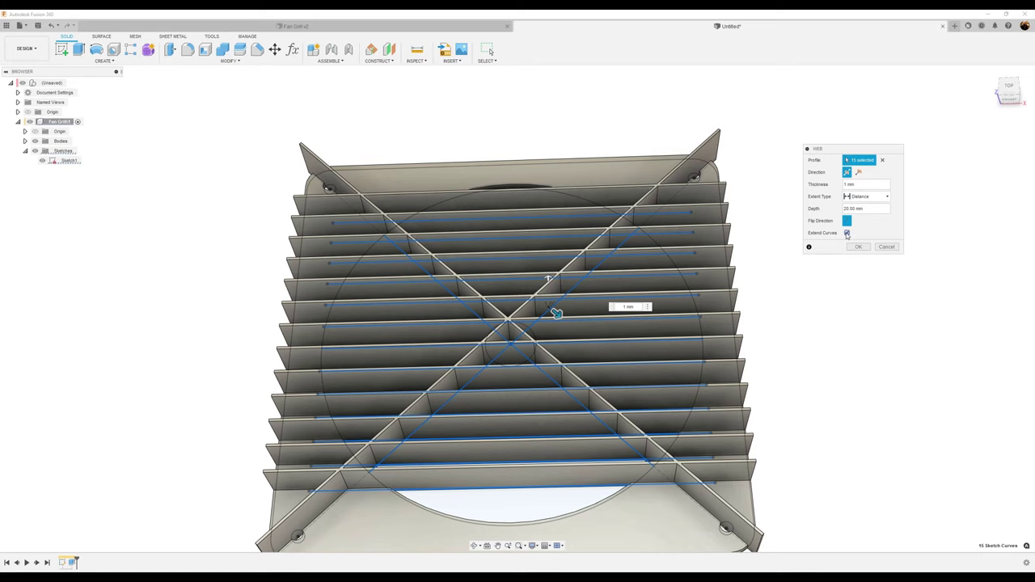
click(847, 233)
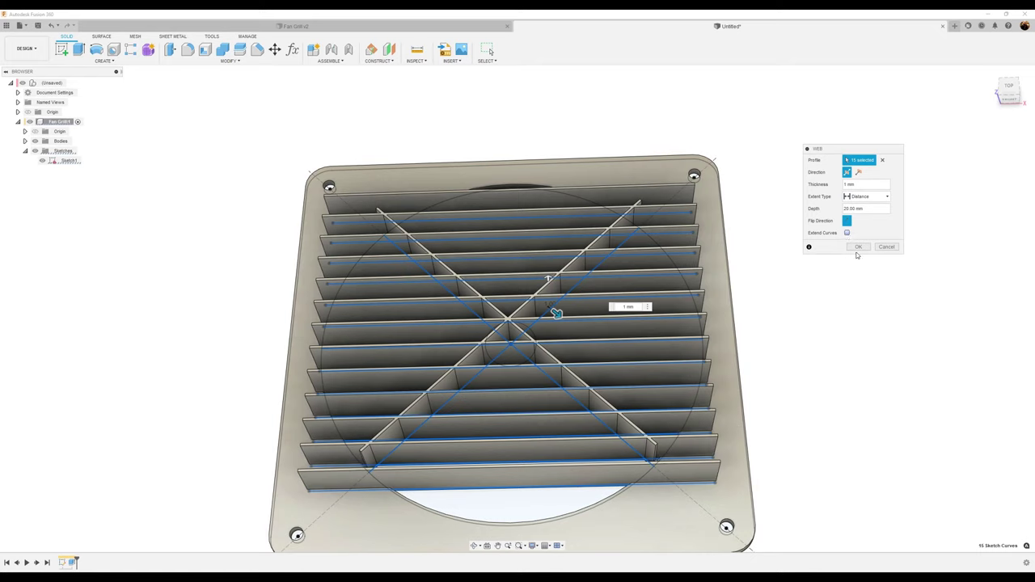
click(860, 248)
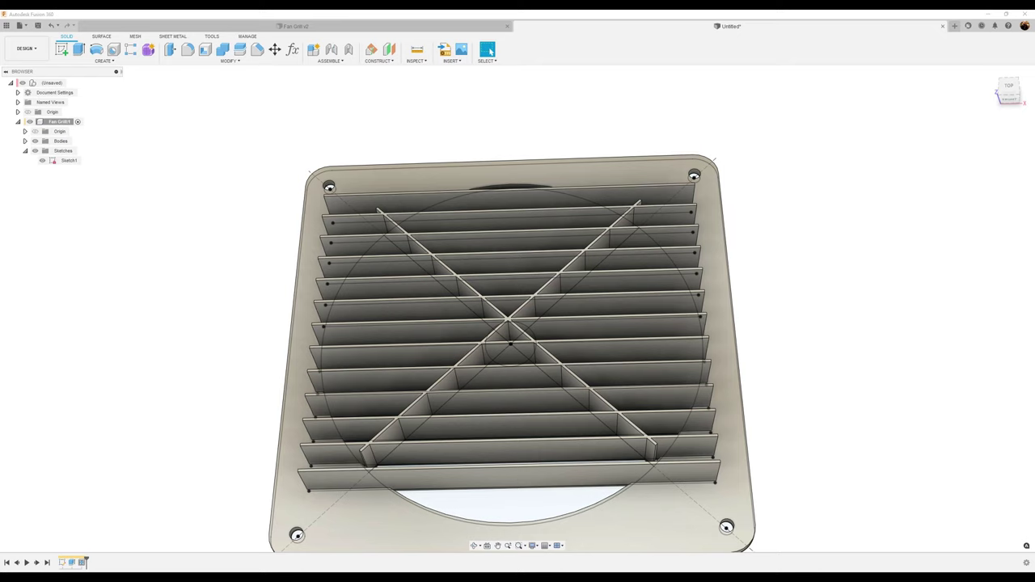
Step: Select all four segments of the central hub circle for a new extrusion
scroll(898, 304, up, 5)
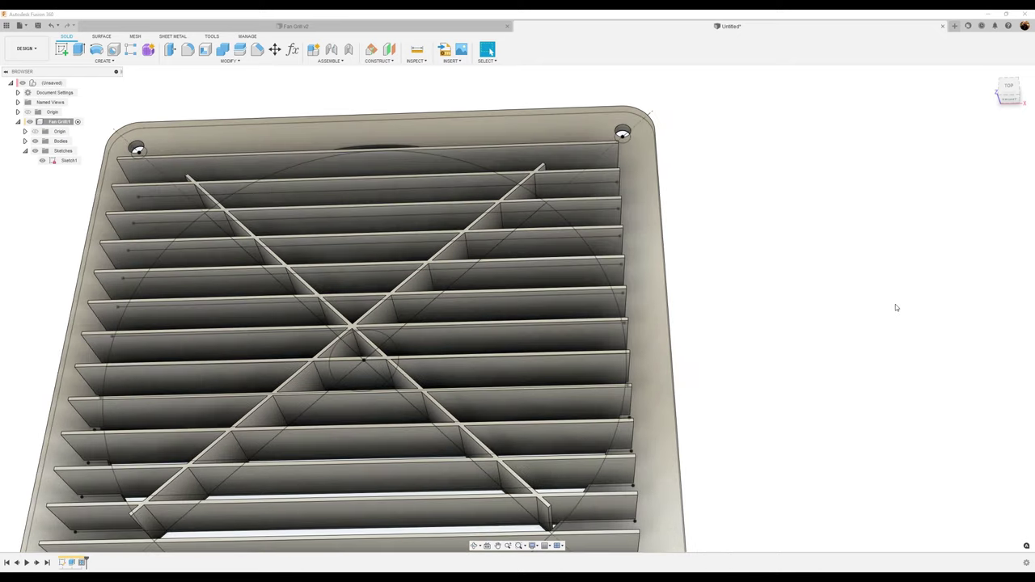
scroll(893, 306, down, 6)
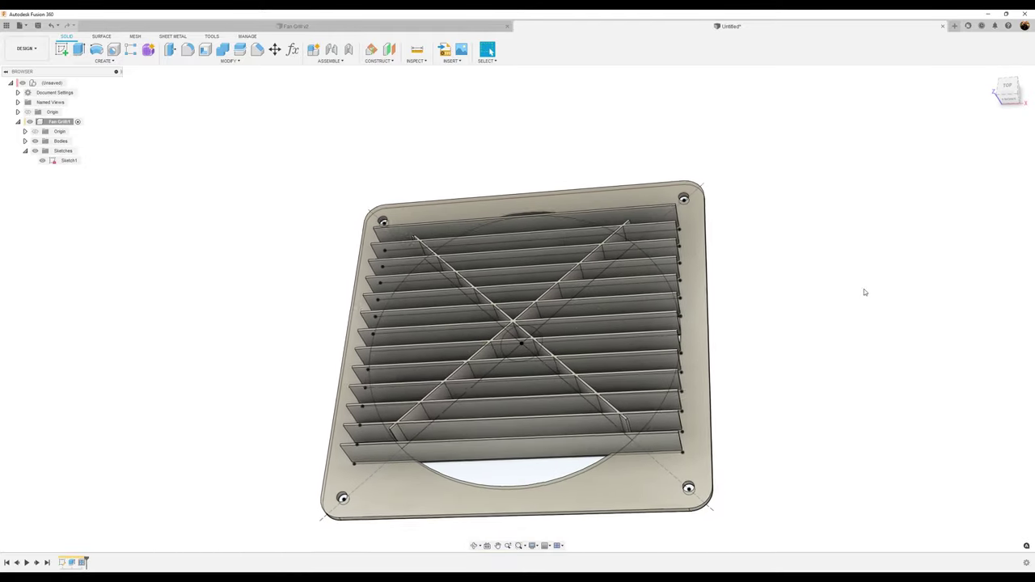
click(79, 49)
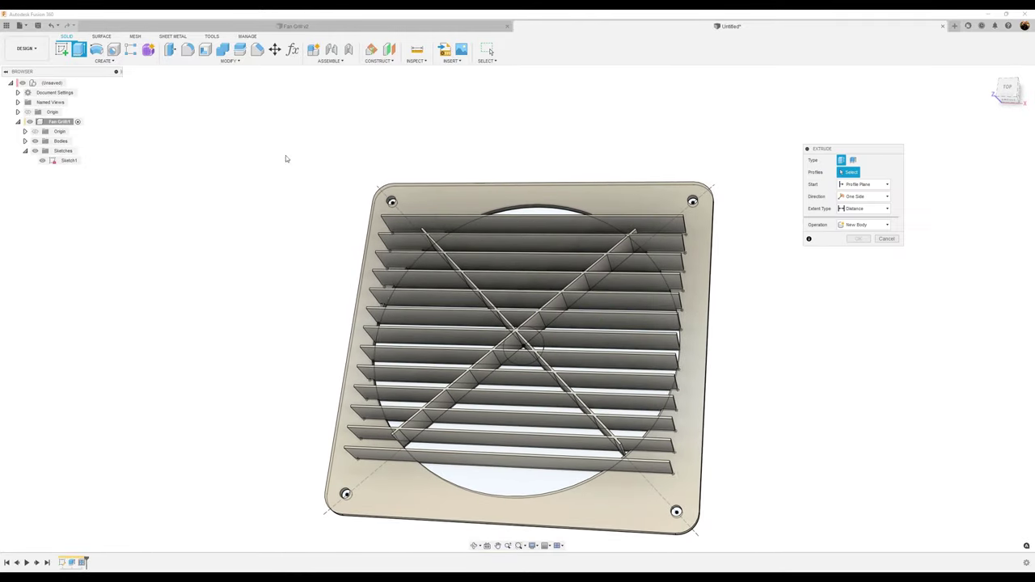
shift+middle_drag(612, 380, 543, 343)
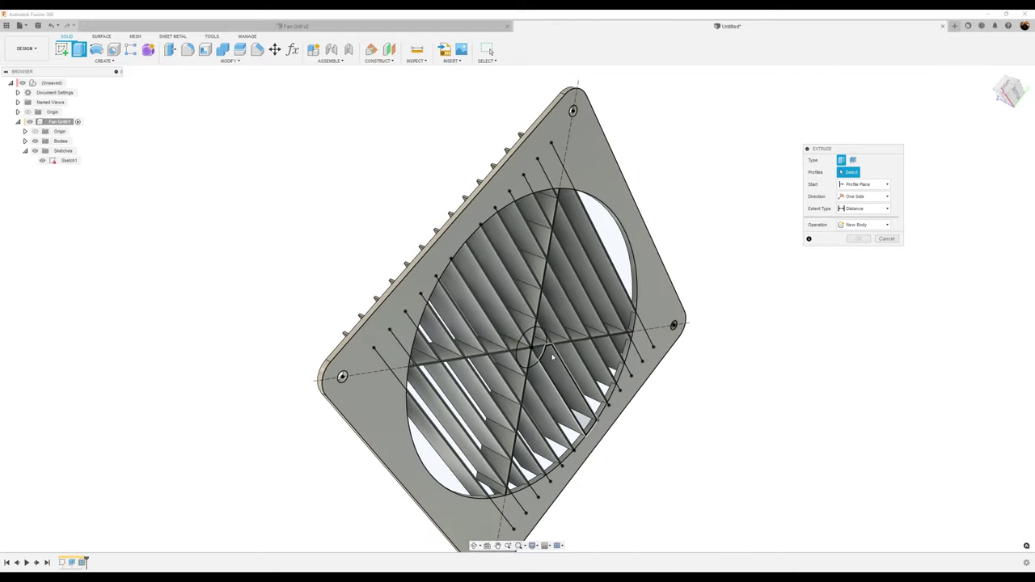
click(534, 339)
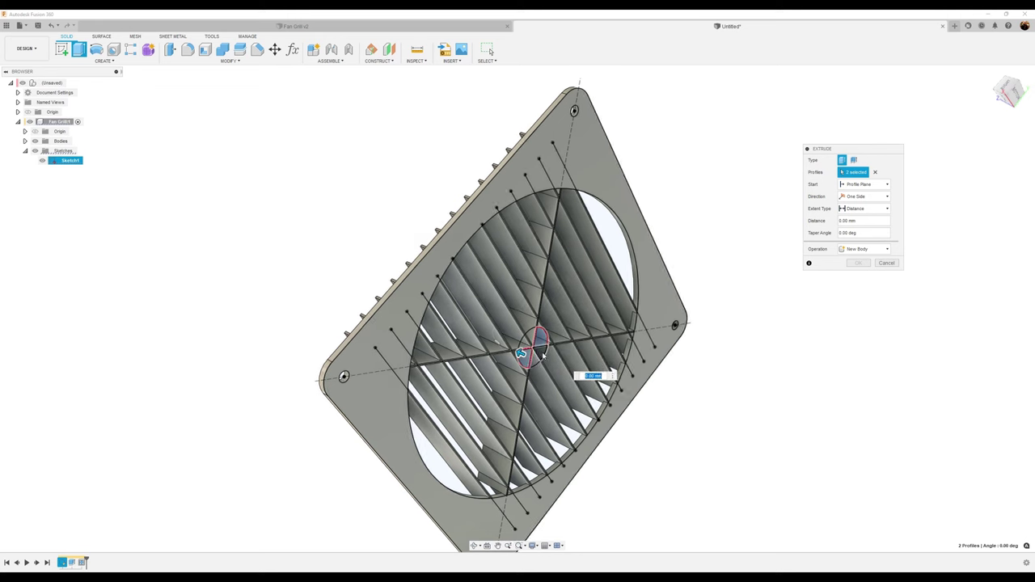
click(537, 363)
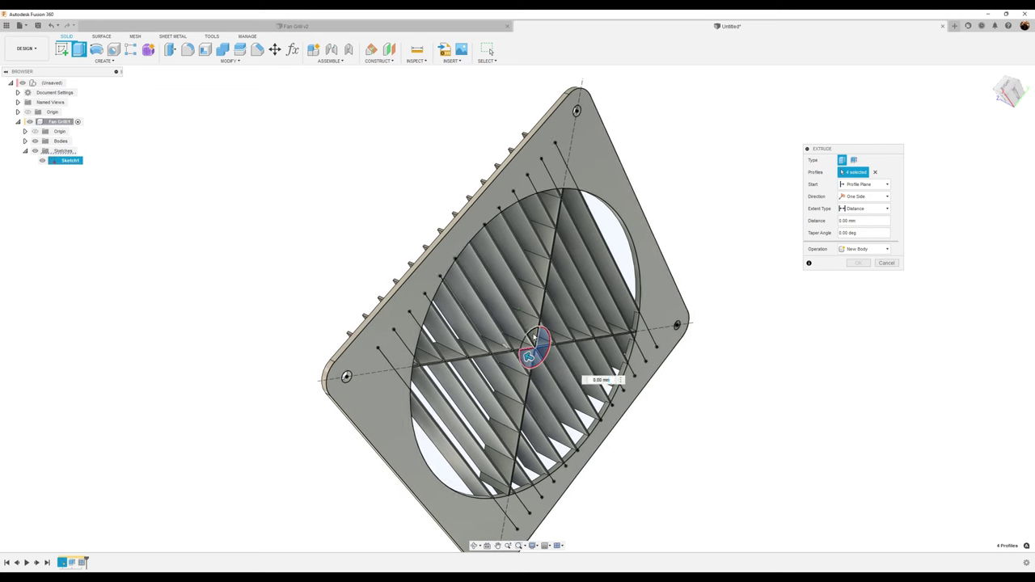
click(528, 344)
click(526, 345)
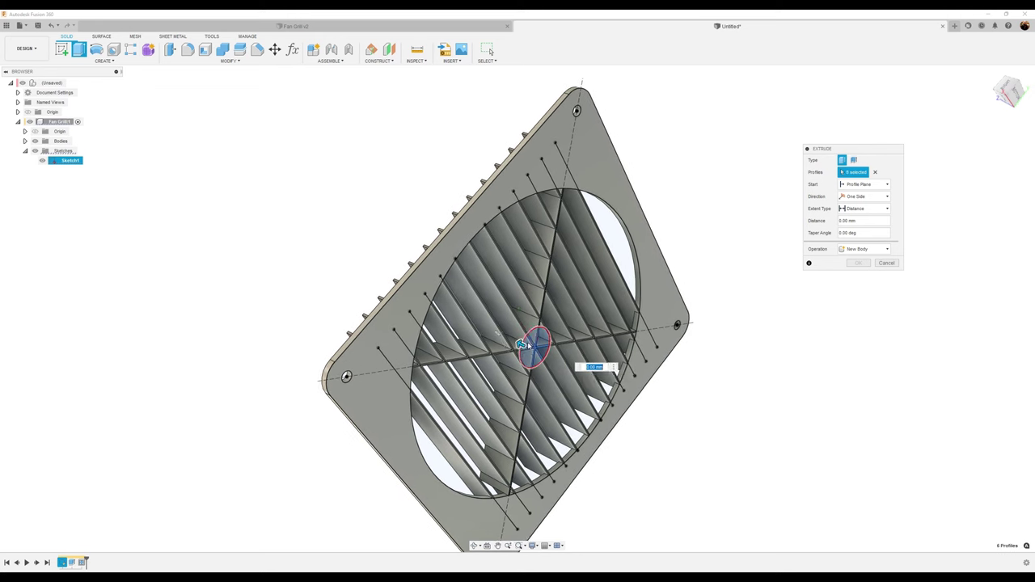
Step: Extrude the hub as a Join with extent To Object, targeting the ribs
click(864, 248)
click(858, 259)
shift+middle_drag(857, 267, 954, 235)
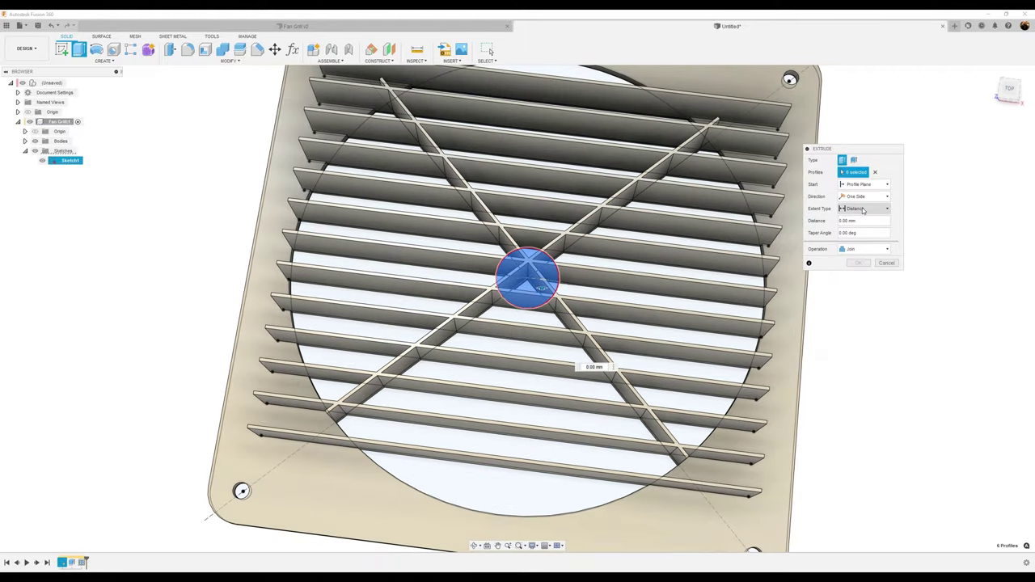
click(864, 208)
click(857, 226)
shift+middle_drag(600, 253, 536, 267)
scroll(537, 270, up, 3)
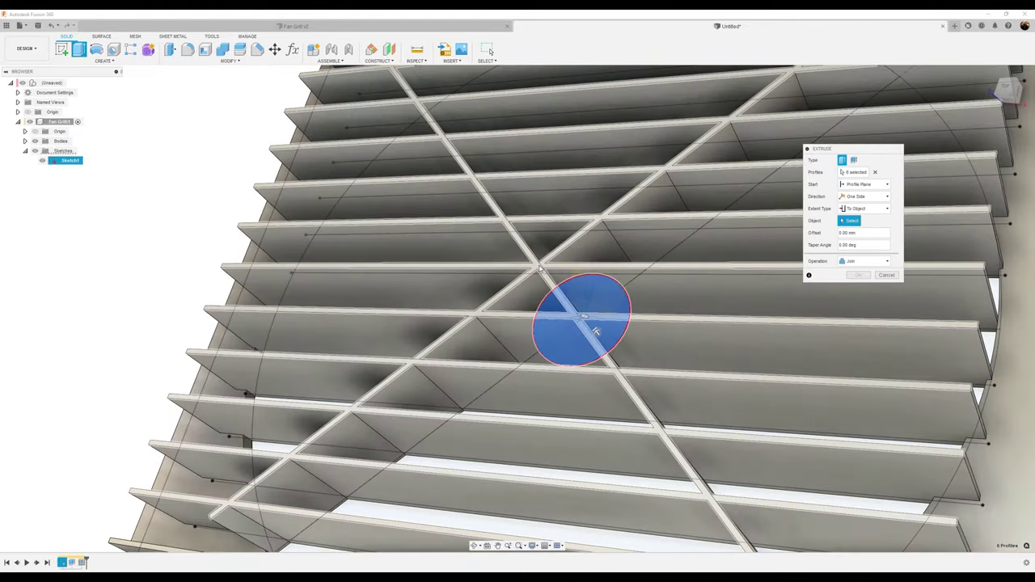
click(539, 272)
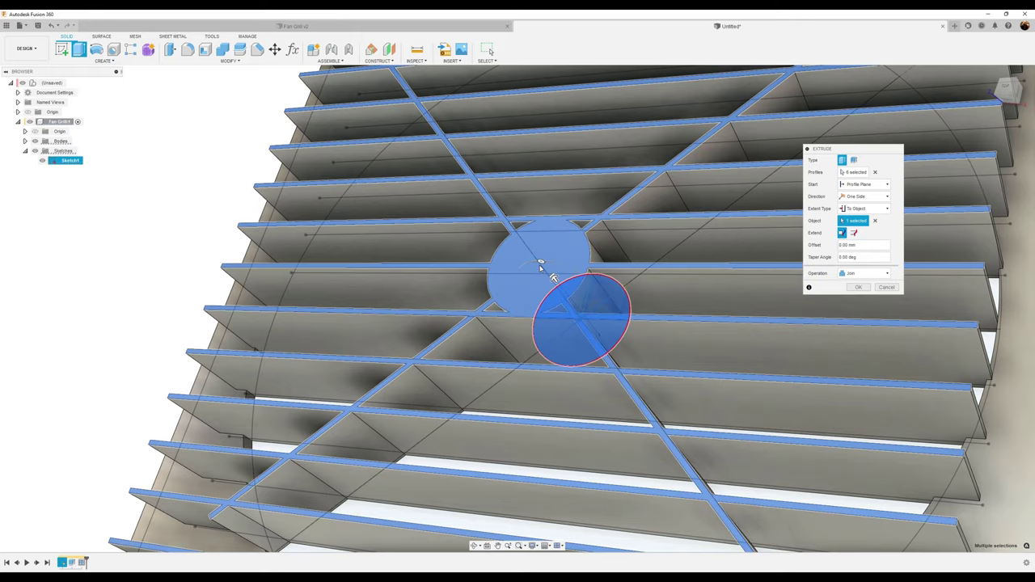
click(860, 288)
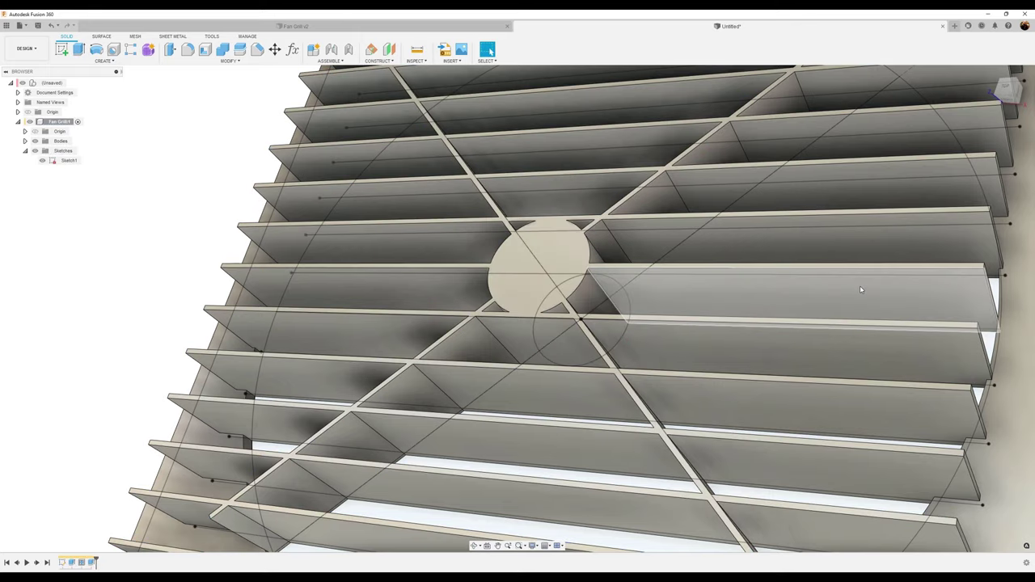
scroll(874, 323, down, 5)
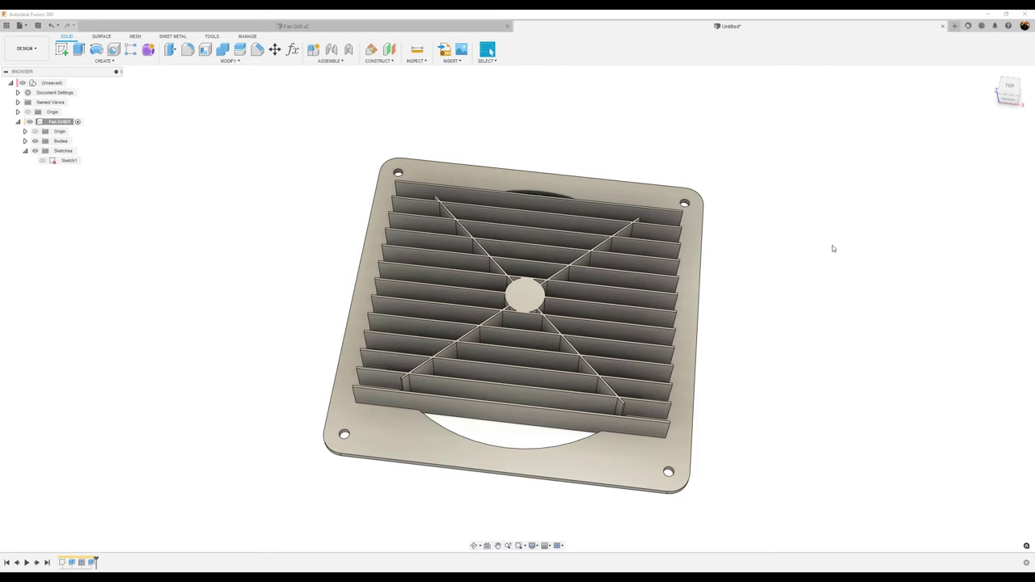
Step: Create a new sketch on the grill's front face from a straight front view
click(1008, 98)
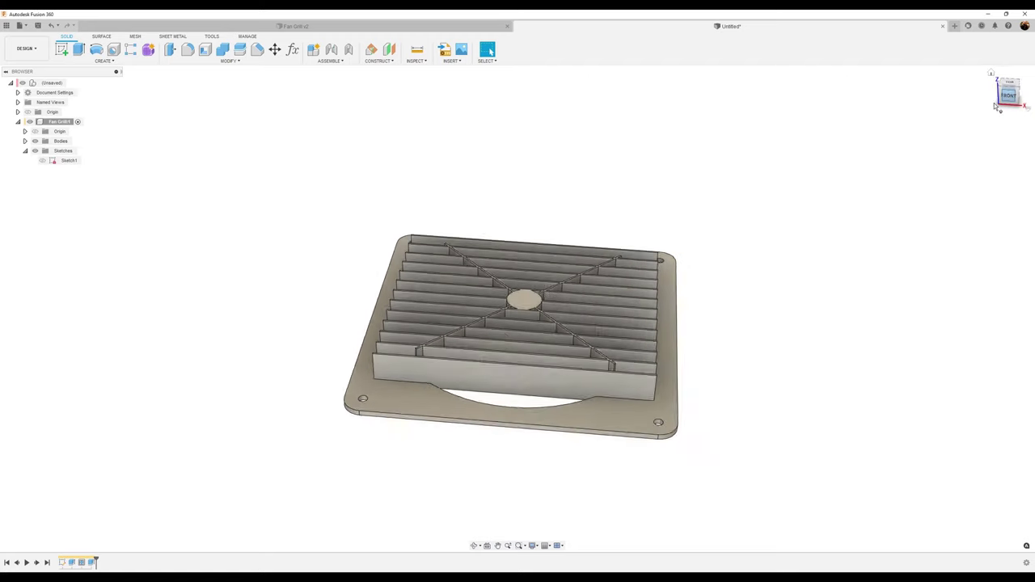
click(61, 50)
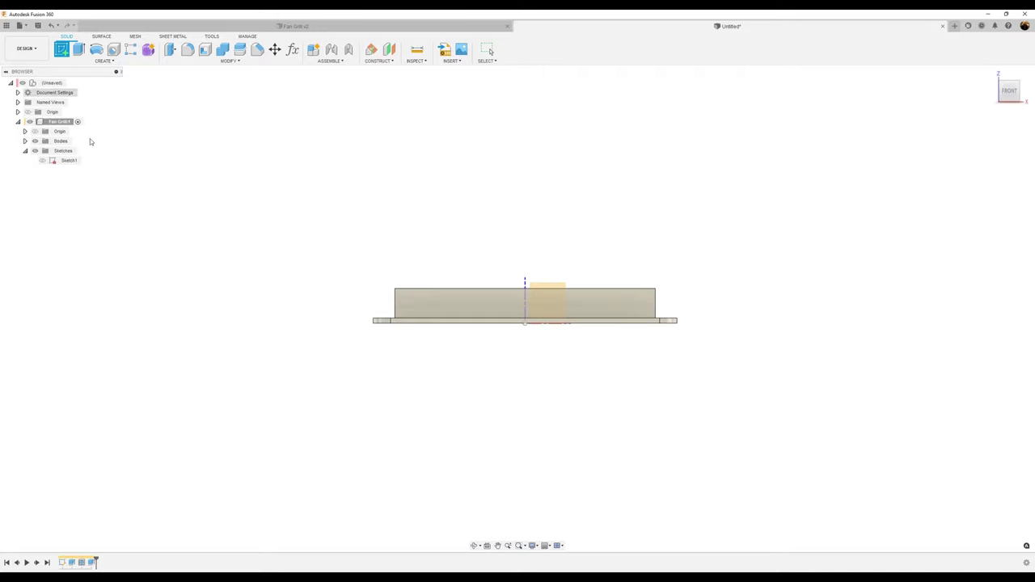
click(558, 294)
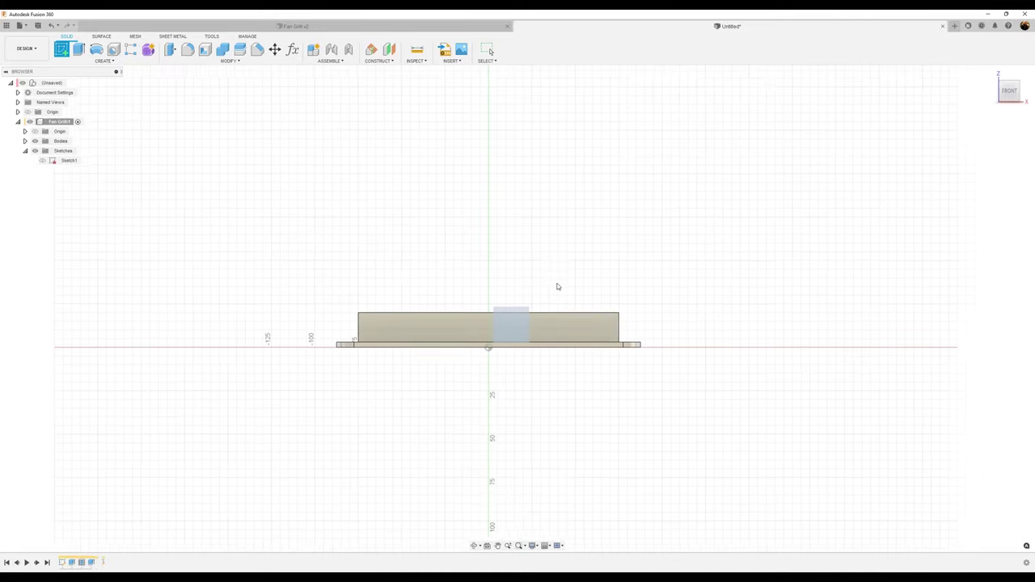
scroll(450, 357, up, 3)
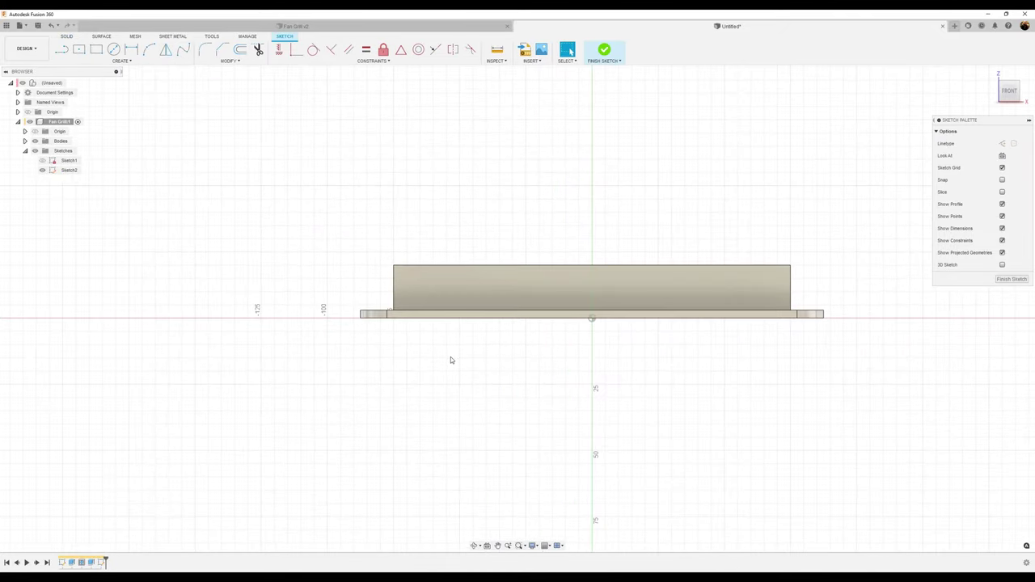
click(63, 50)
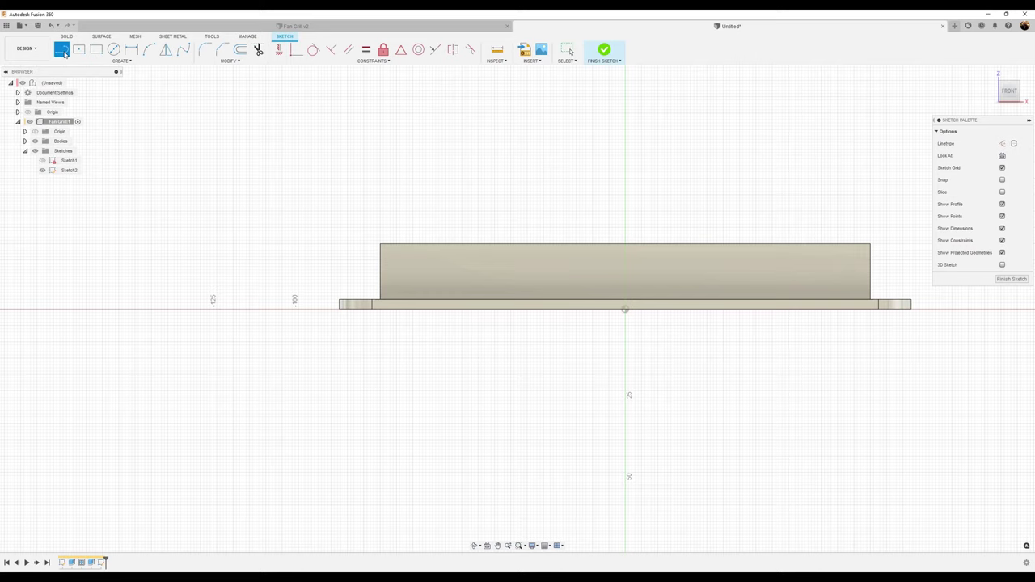
scroll(343, 303, up, 2)
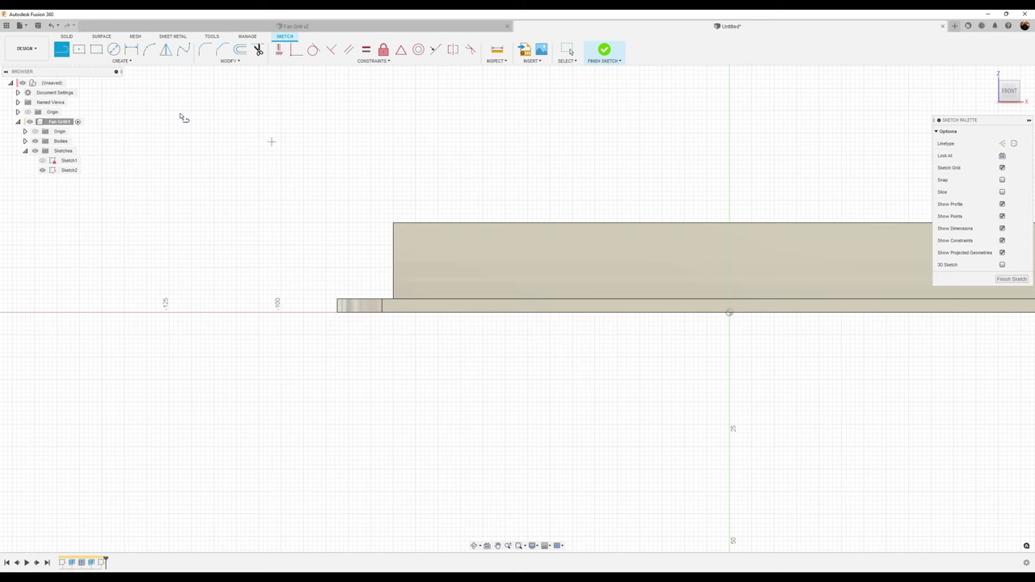
Step: Draw a three-point arc from the block's lower left to its top centre, tangent to the top edge
click(148, 50)
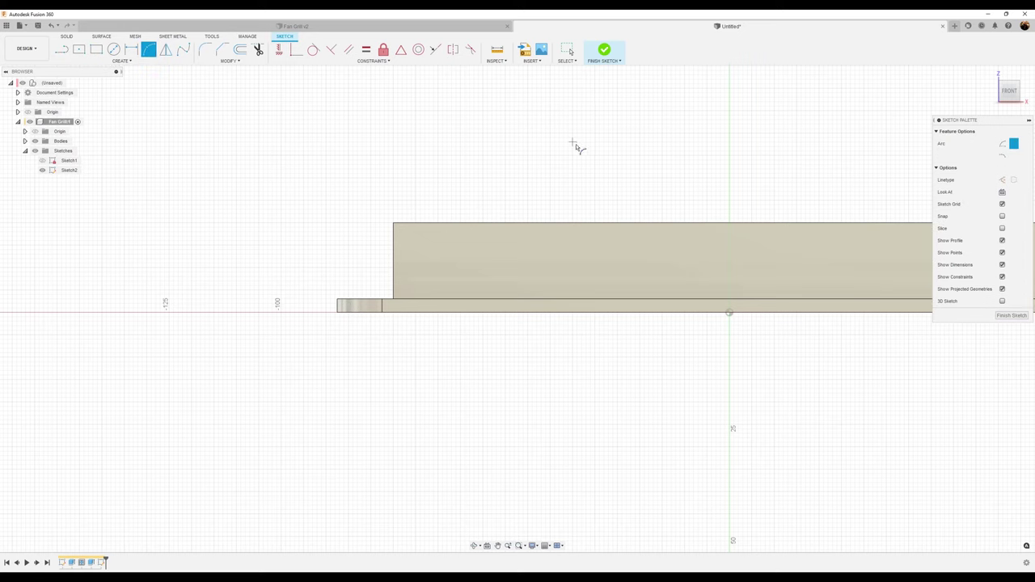
mouse_move(573, 144)
middle_down()
mouse_move(516, 166)
mouse_move(396, 176)
middle_up()
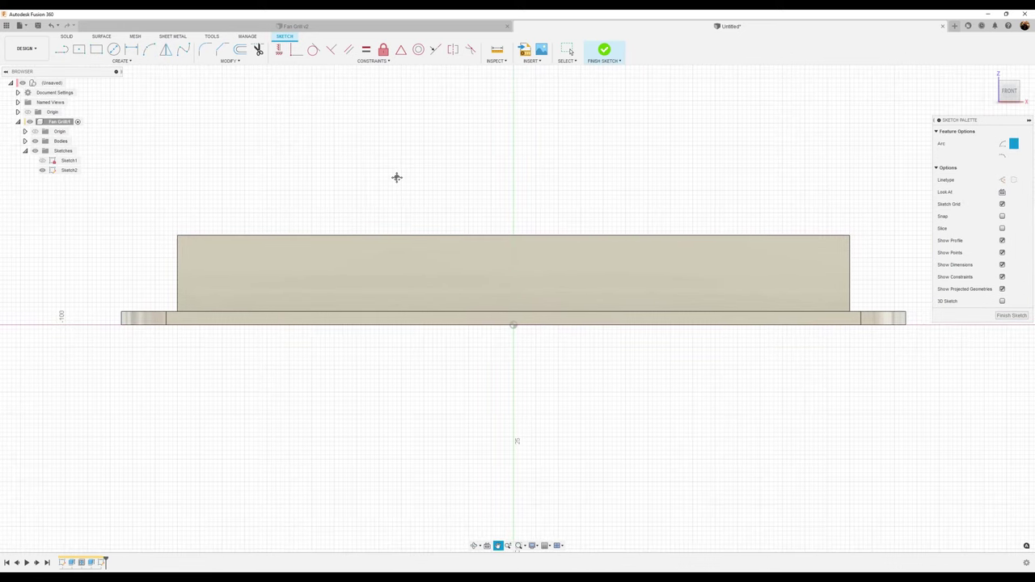
click(180, 315)
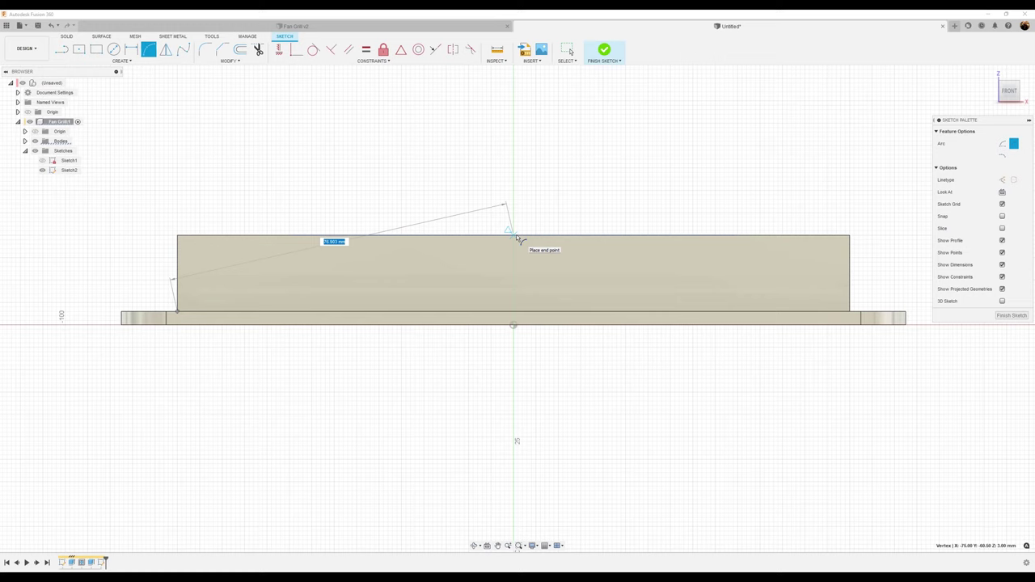
key(Escape)
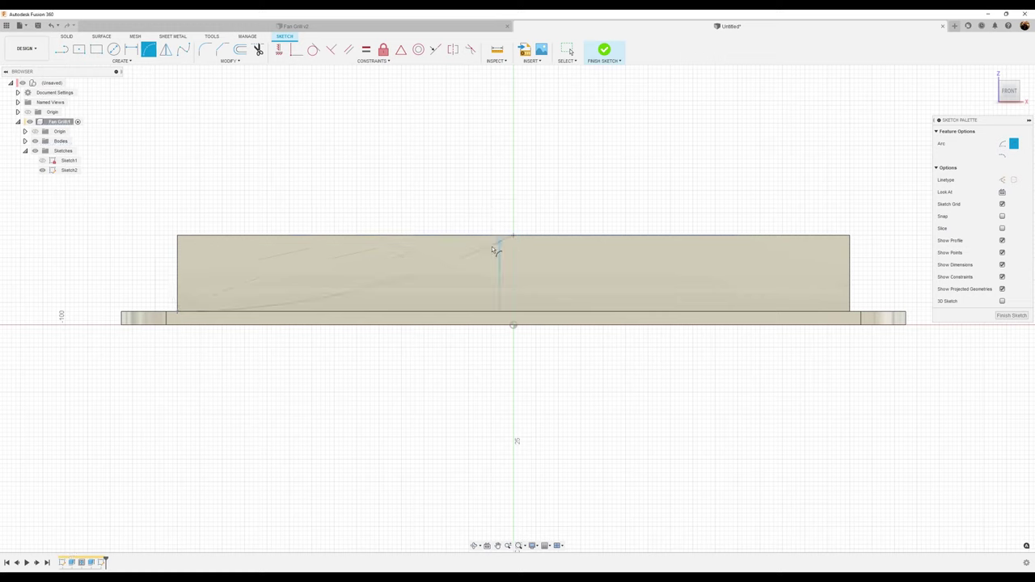
click(347, 263)
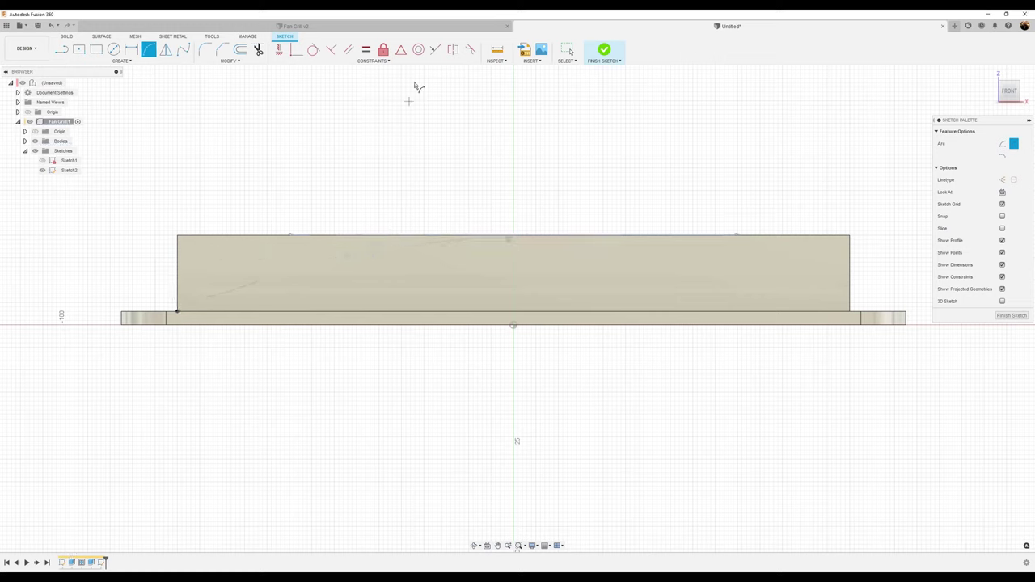
click(313, 52)
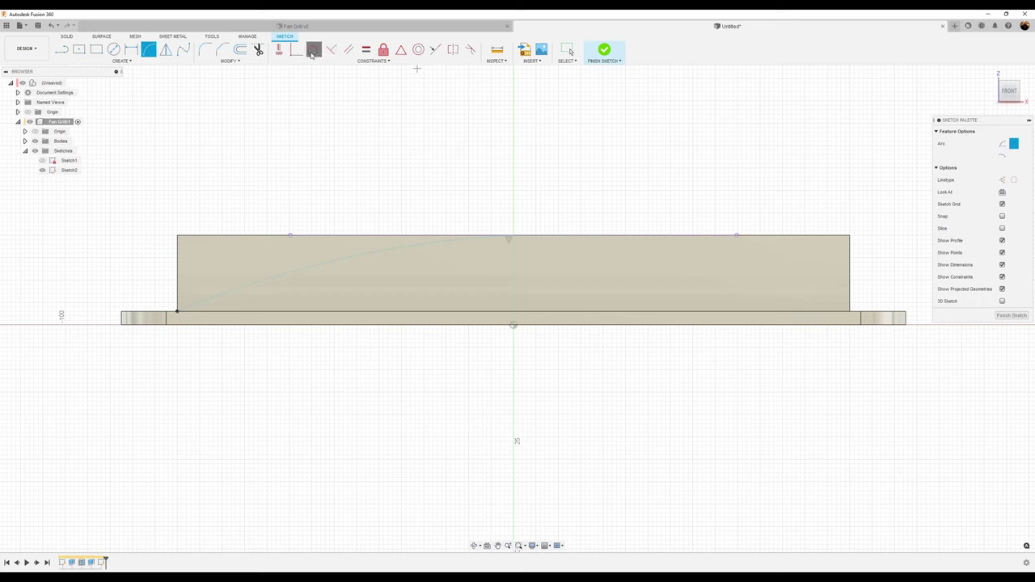
click(434, 242)
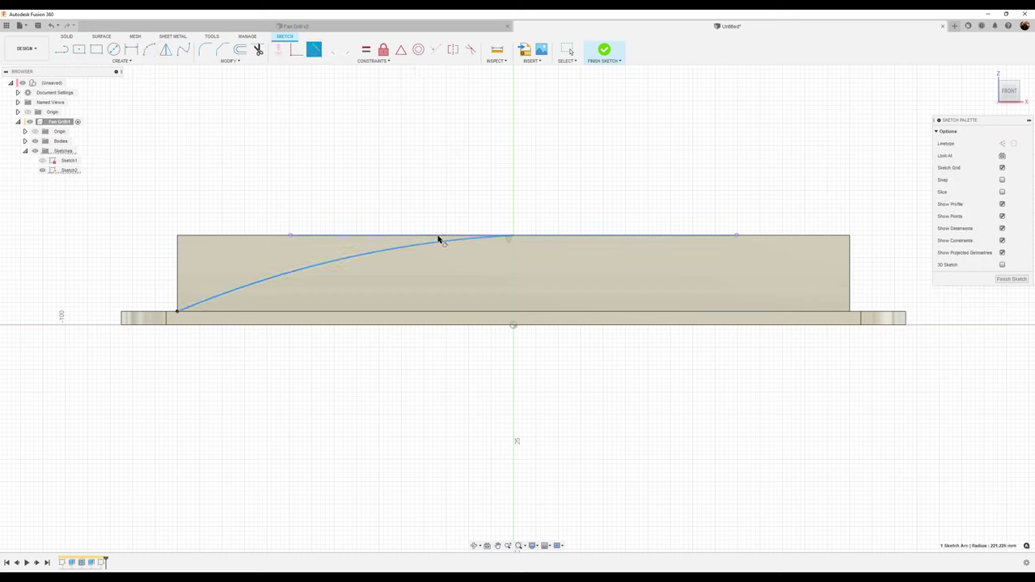
click(439, 238)
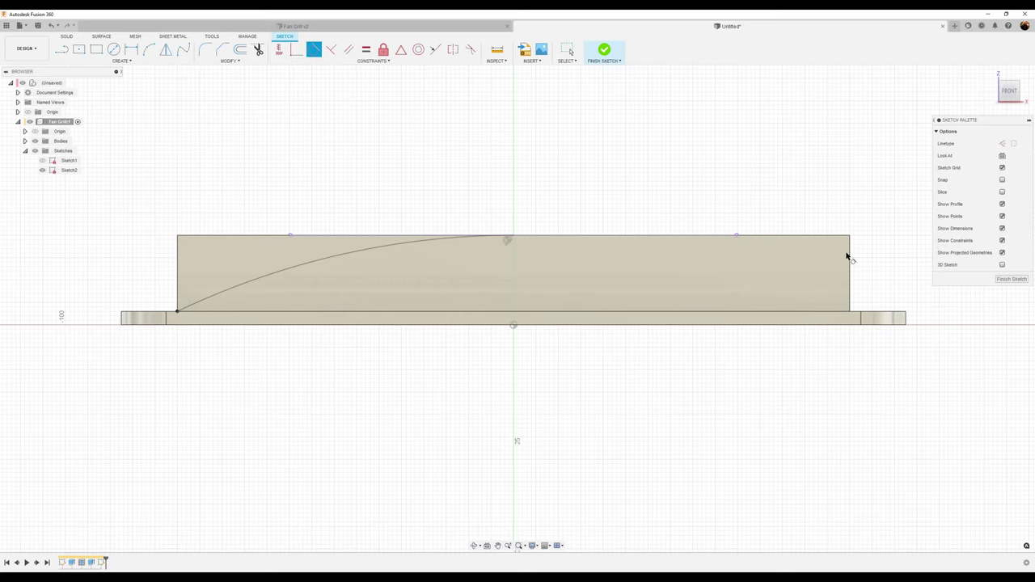
click(61, 49)
scroll(372, 213, down, 1)
scroll(373, 213, down, 1)
Step: Draw four lines closing a profile from the arc's end out left, up, across, and down to top centre
middle_drag(386, 194, 499, 203)
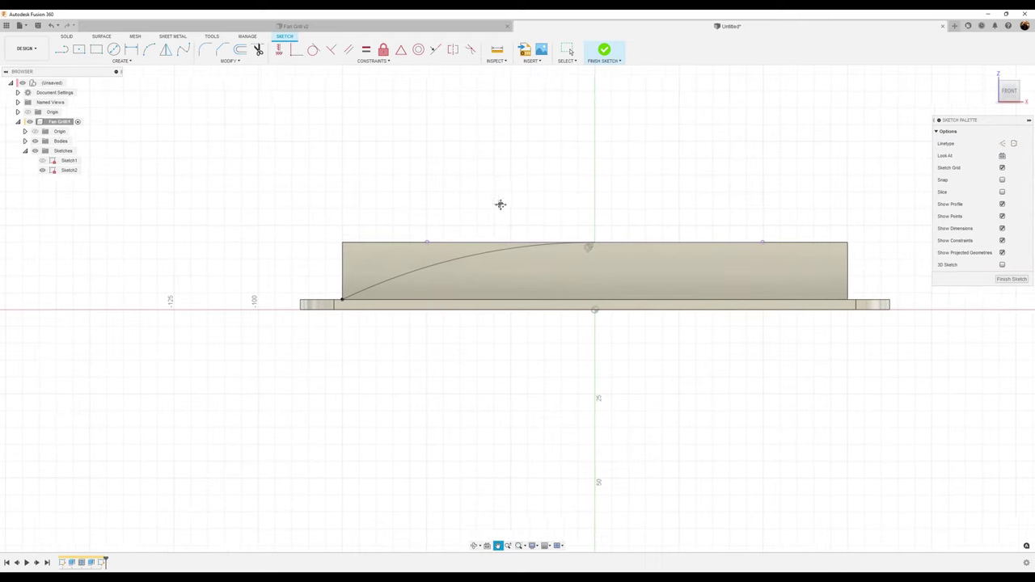
click(347, 300)
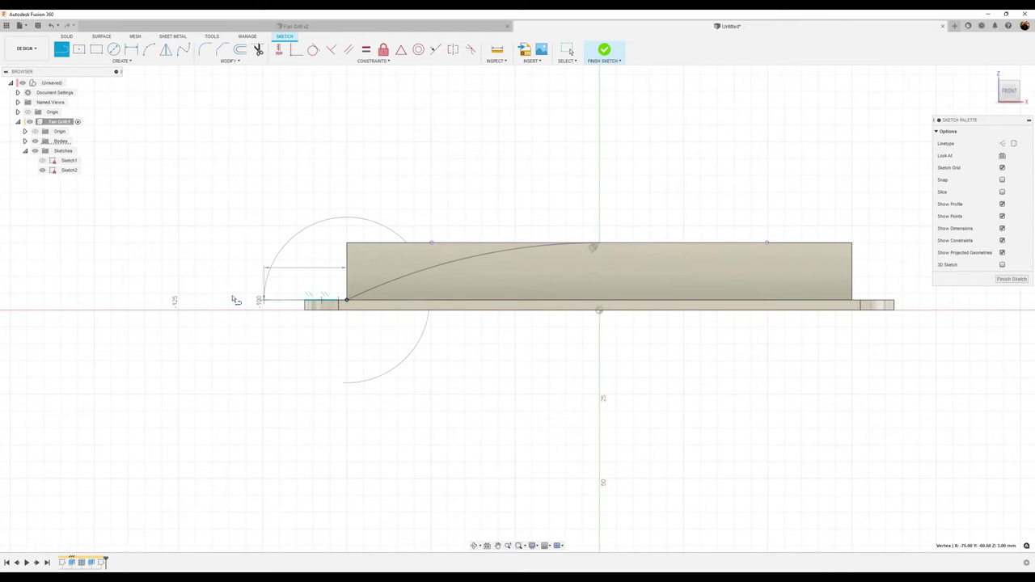
click(105, 301)
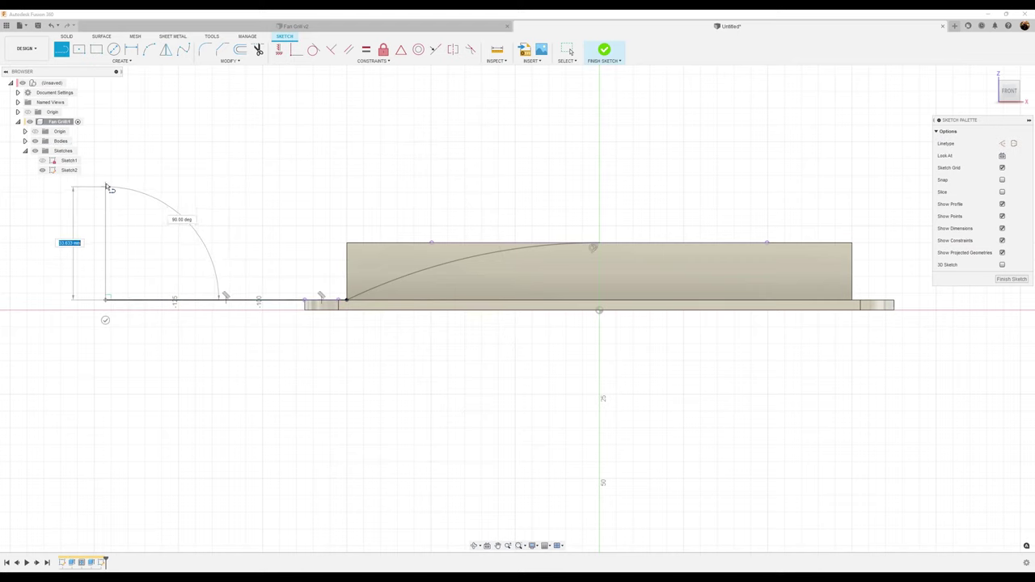
click(105, 179)
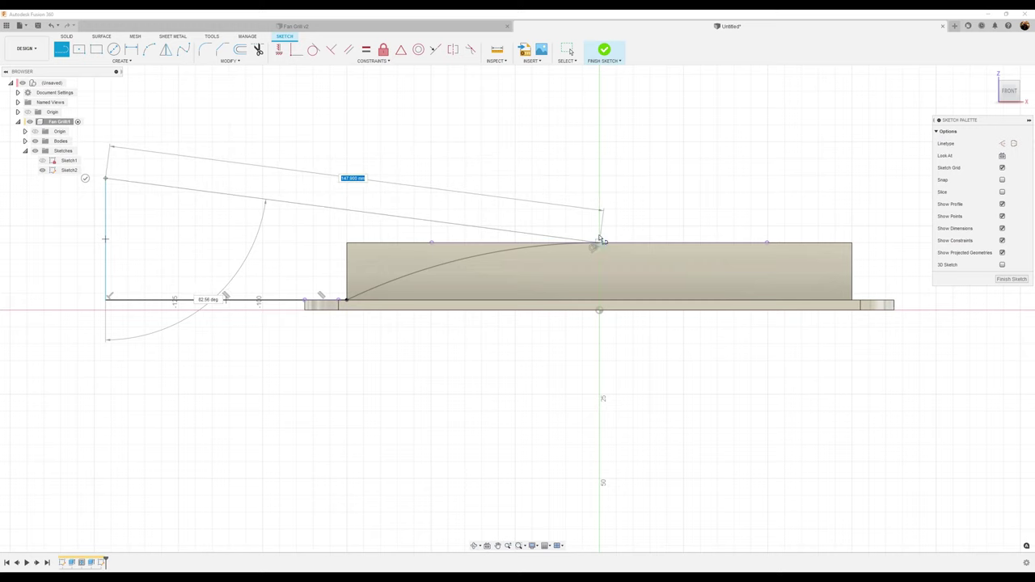
click(599, 179)
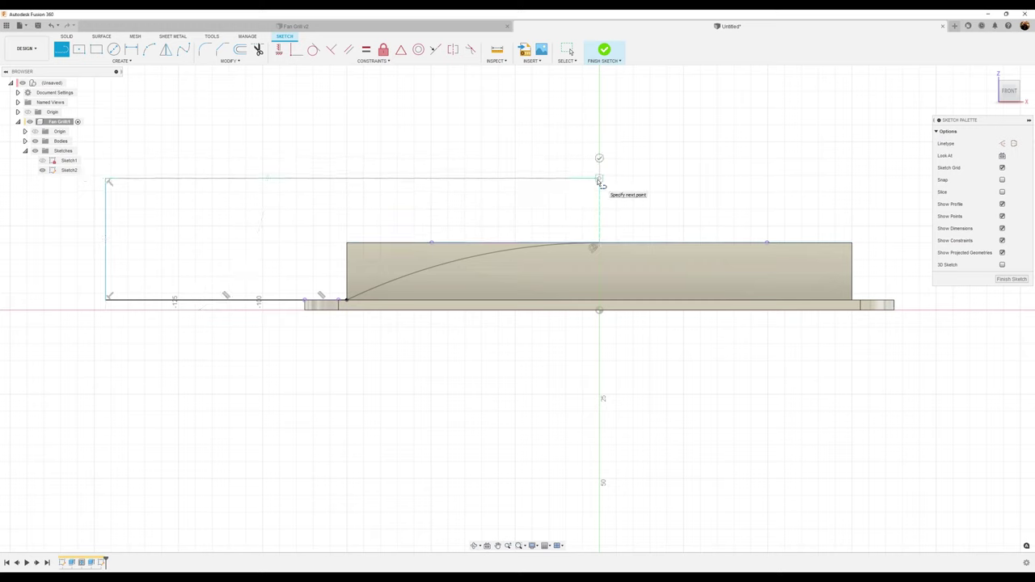
click(601, 243)
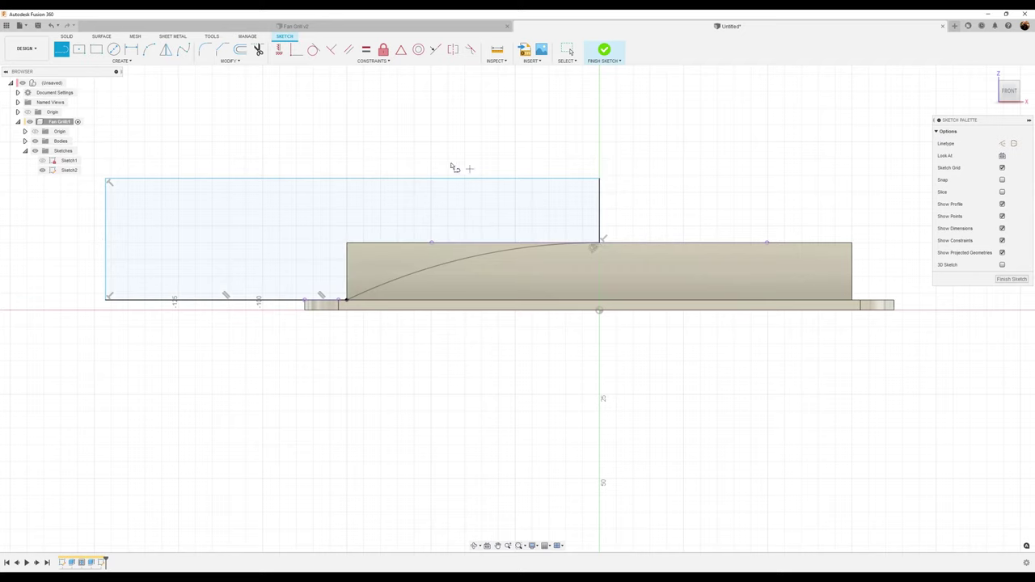
Step: Dimension the profile's right side to 10 mm and its bottom edge to 50 mm
click(130, 52)
click(603, 214)
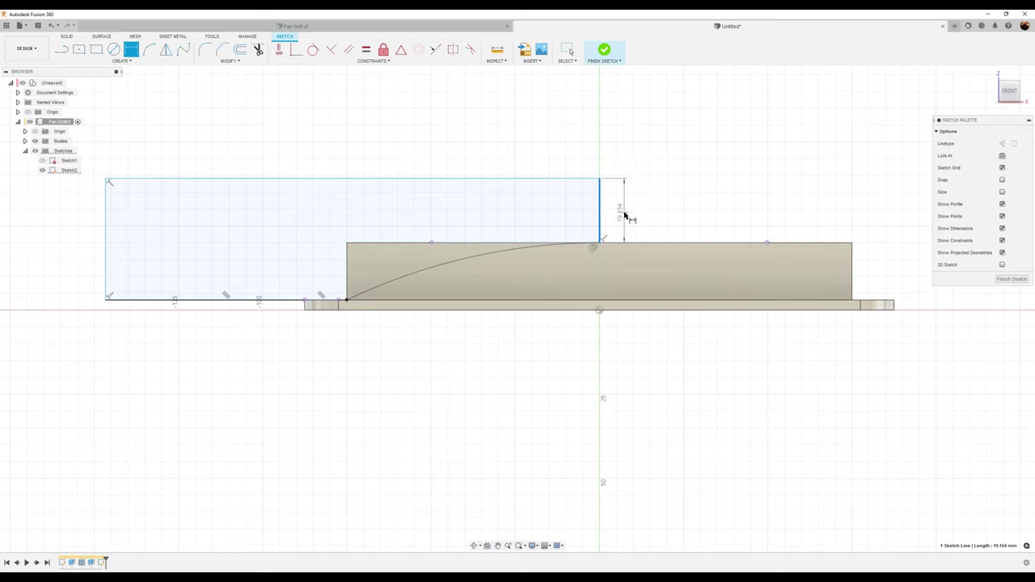
click(629, 215)
text(10)
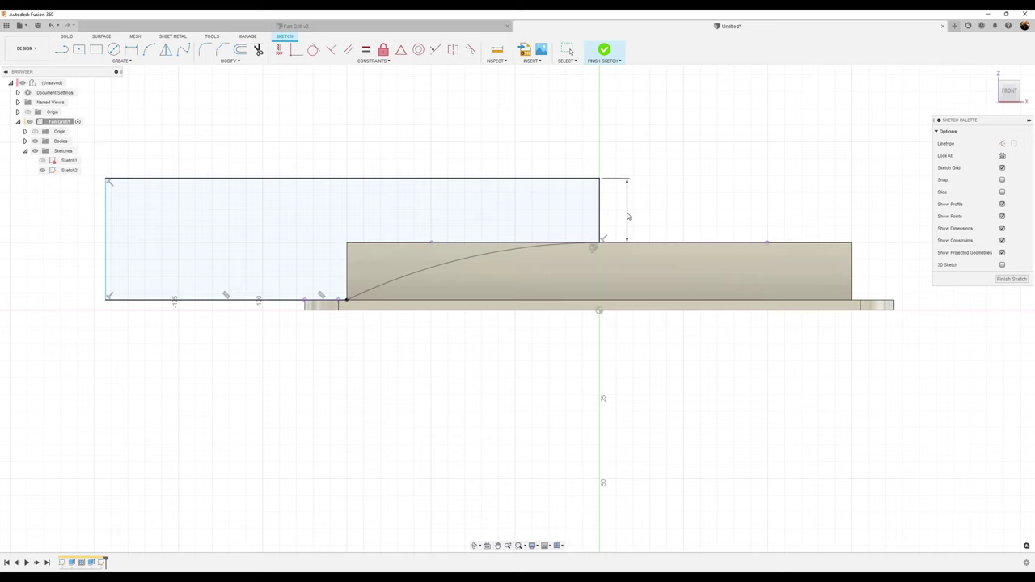
key(Return)
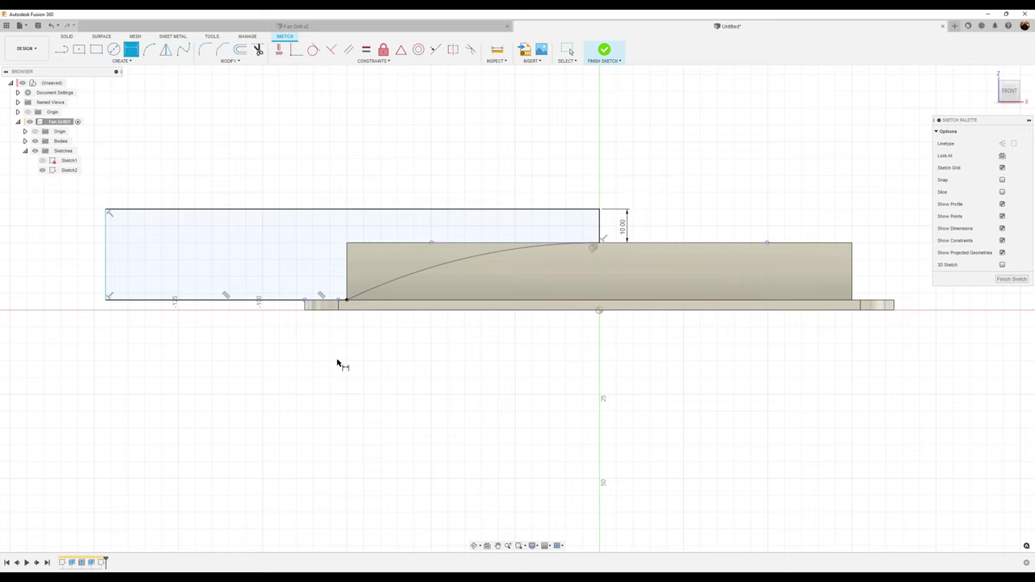
click(220, 302)
click(225, 339)
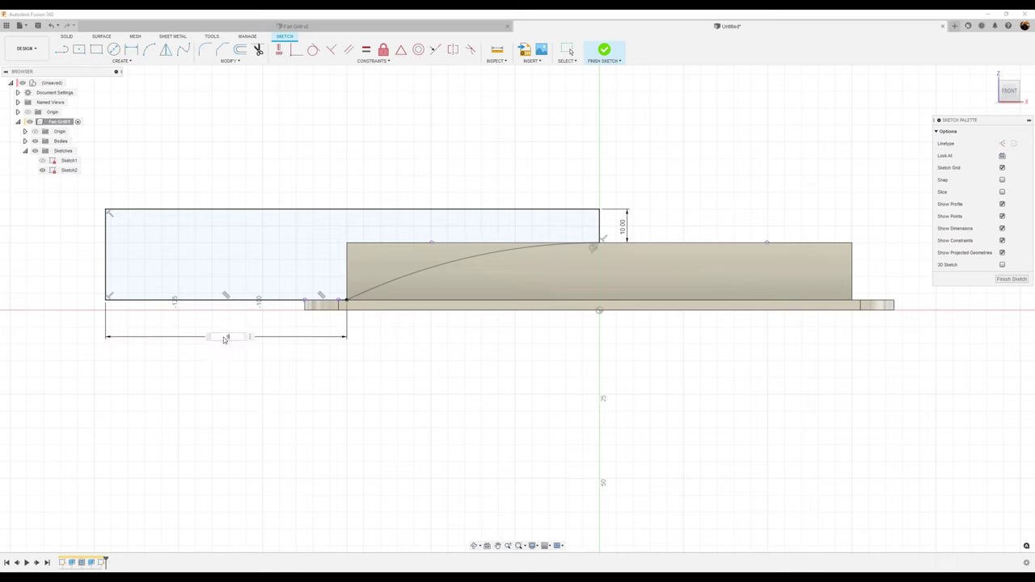
text(50)
key(Return)
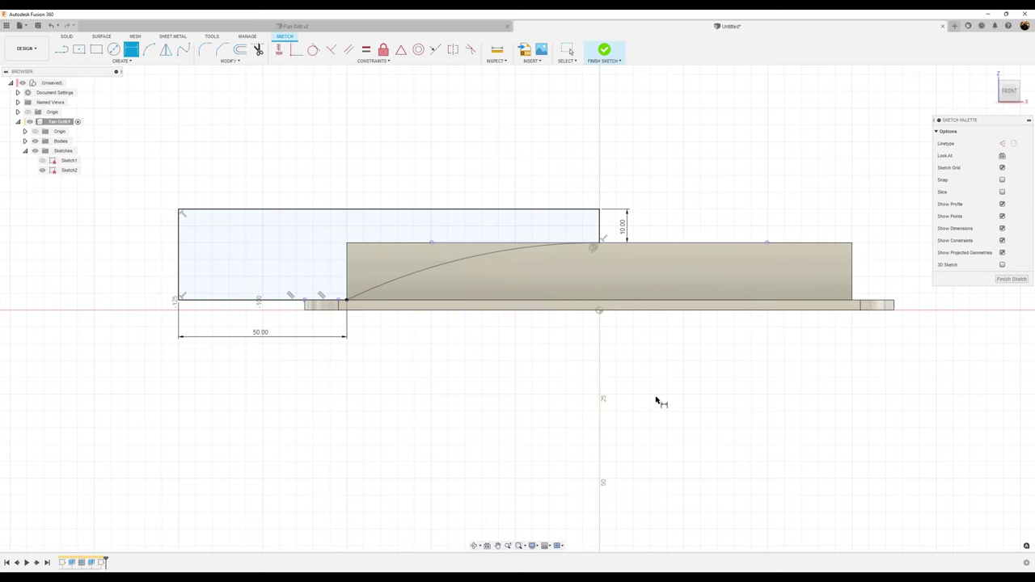
mouse_move(644, 400)
middle_down()
mouse_move(587, 419)
mouse_move(594, 388)
mouse_move(603, 392)
middle_up()
scroll(587, 418, down, 2)
Step: Finish Sketch2 and cut-revolve its profile 360° about the vertical centre line, then view in 3D
click(1013, 279)
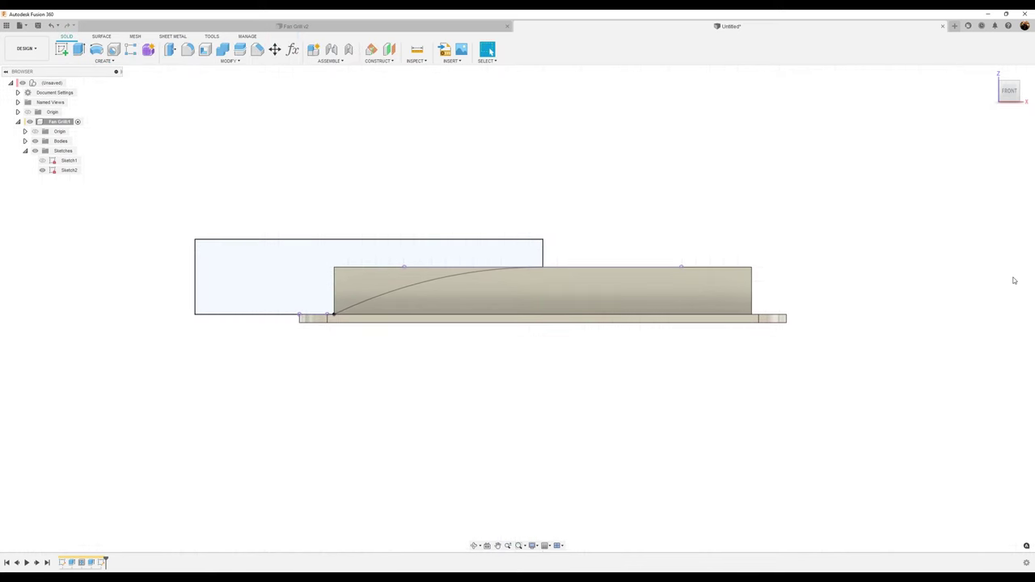
click(96, 50)
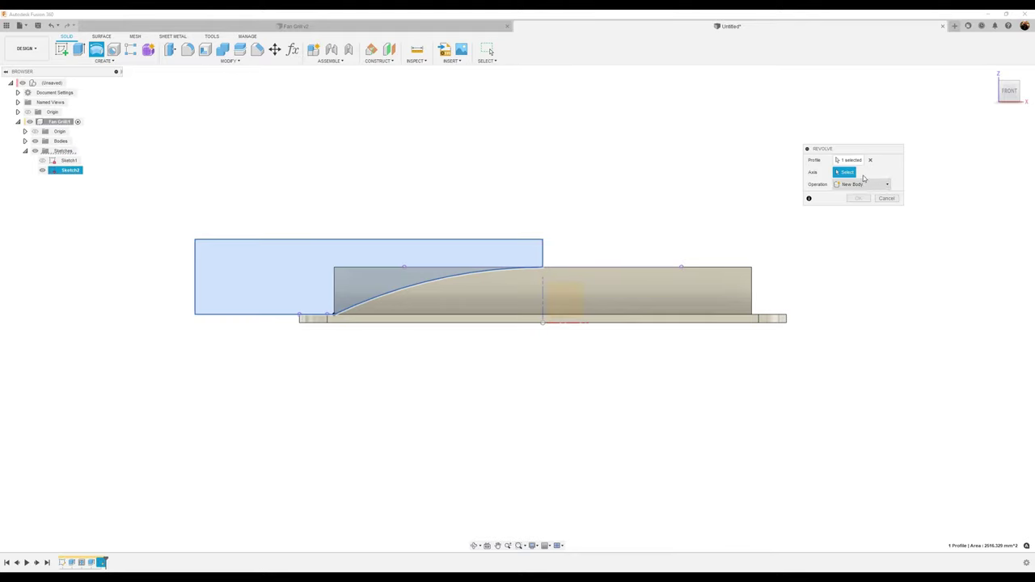
click(543, 310)
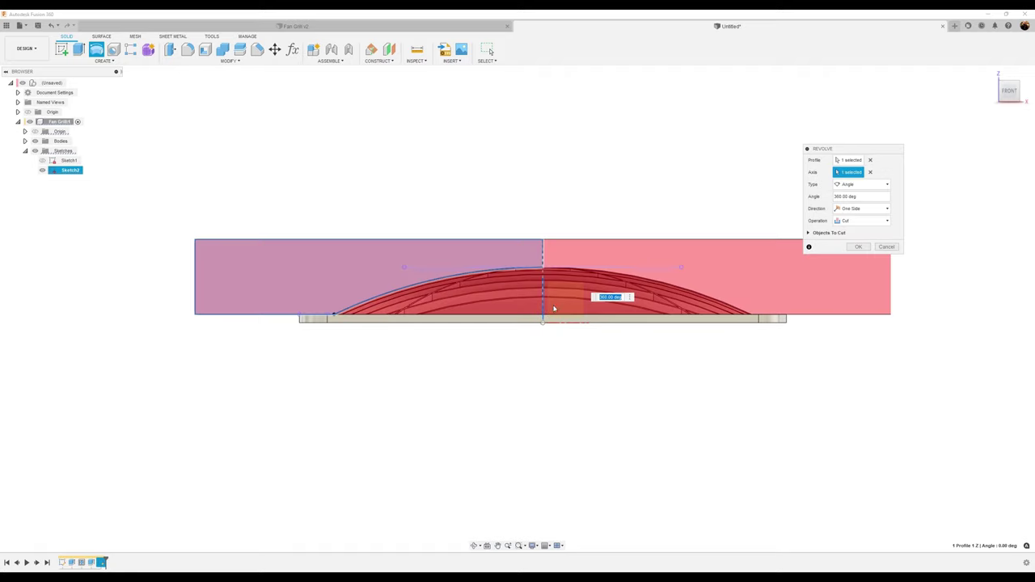
click(859, 247)
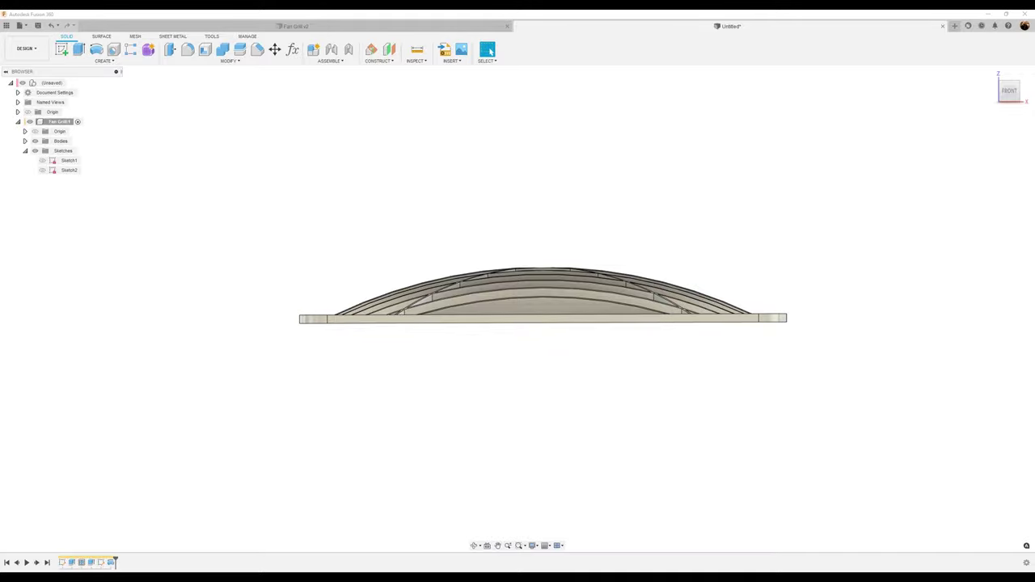
key(F6)
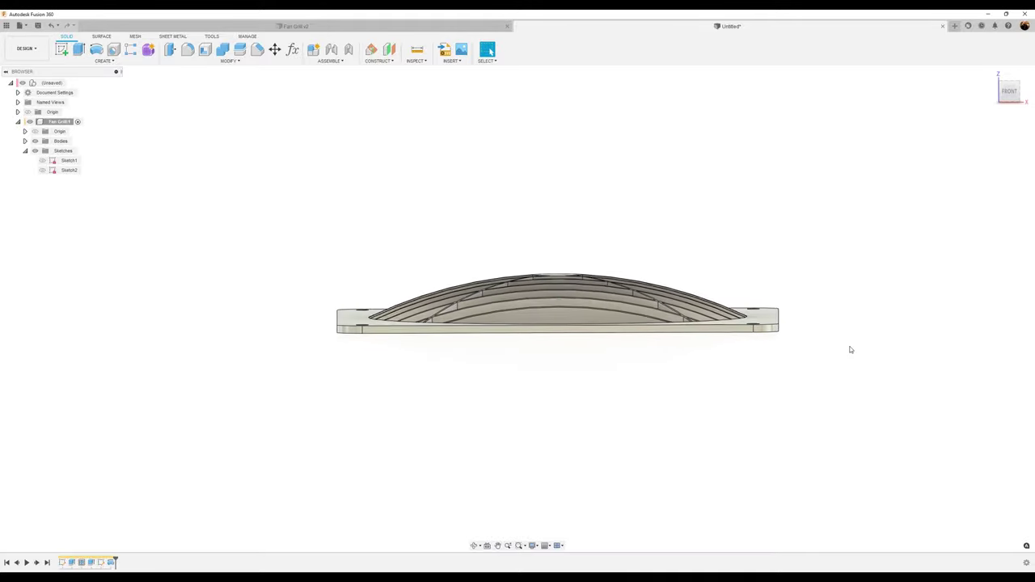